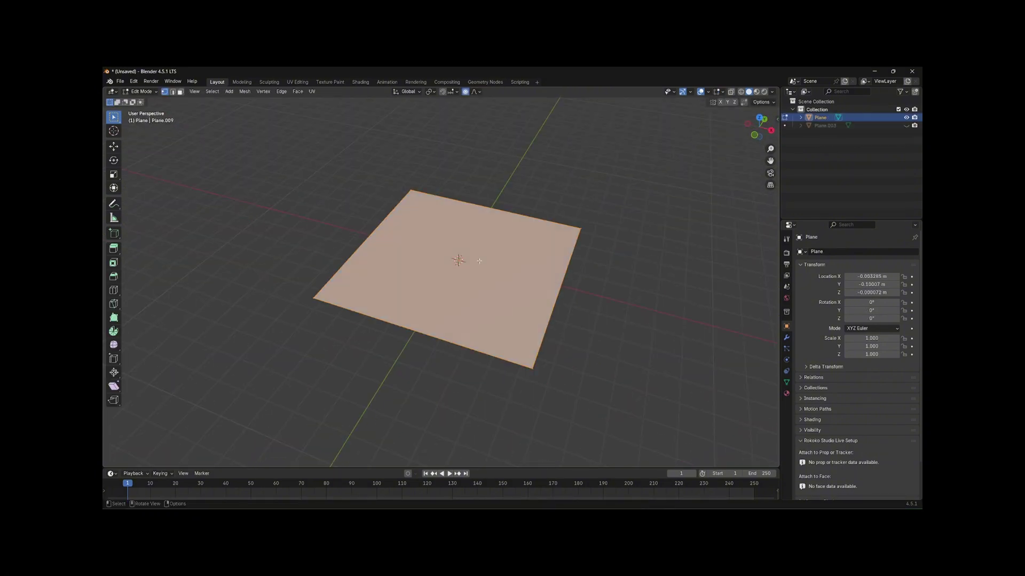
# Step: Subdivide the ground plane and place two duplicates of the paper crane on it
pyautogui.rightClick(479, 261)
pyautogui.click(479, 261)
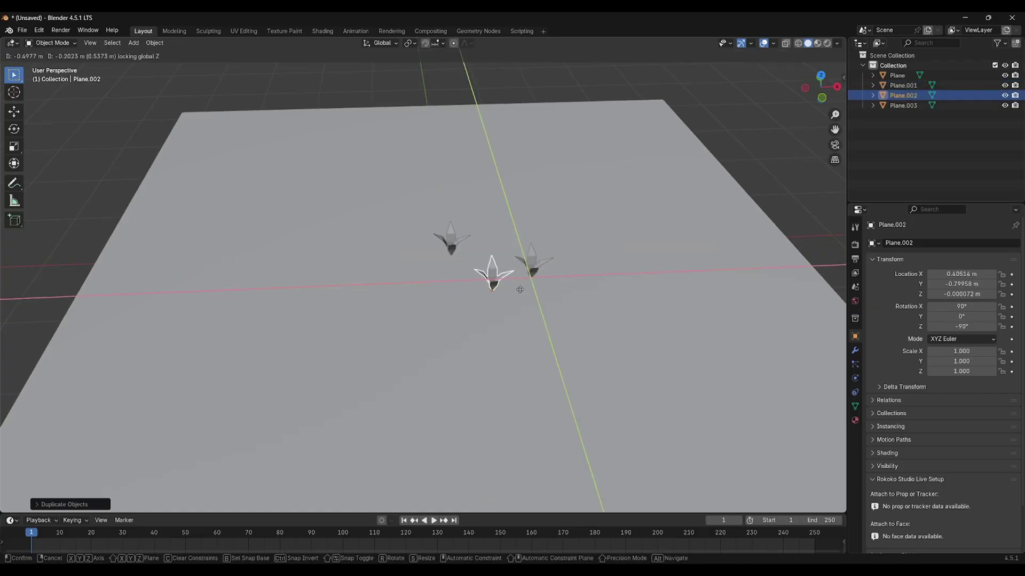
pyautogui.hotkey('shift', 'd')
pyautogui.hotkey('shift', 'z')
pyautogui.click(491, 201)
pyautogui.hotkey('shift', 'd')
pyautogui.hotkey('shift', 'z')
pyautogui.click(578, 214)
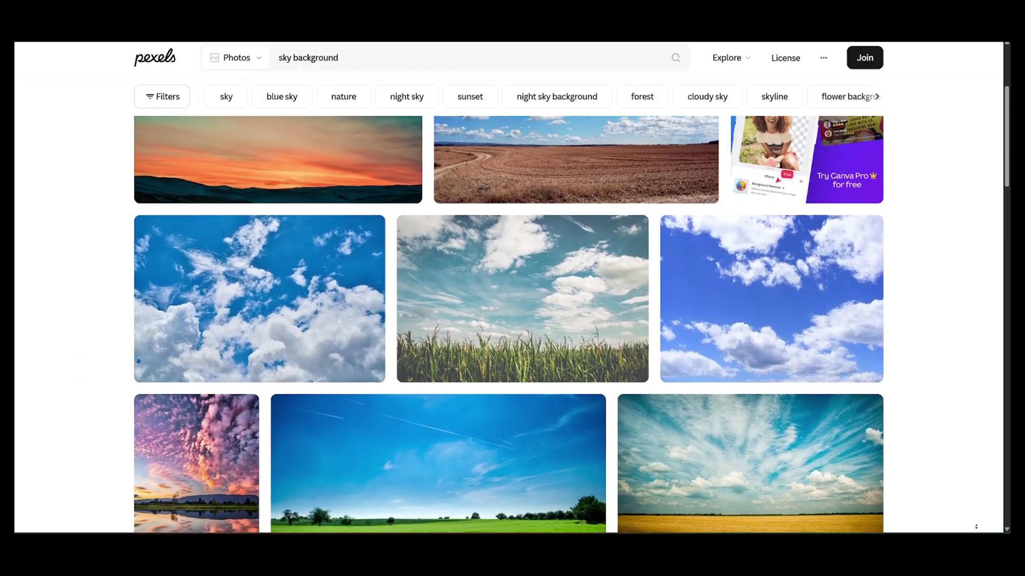
# Step: Scroll down the Pexels 'sky background' results to the cloudy blue sky photos
pyautogui.scroll(-3, 975, 527)
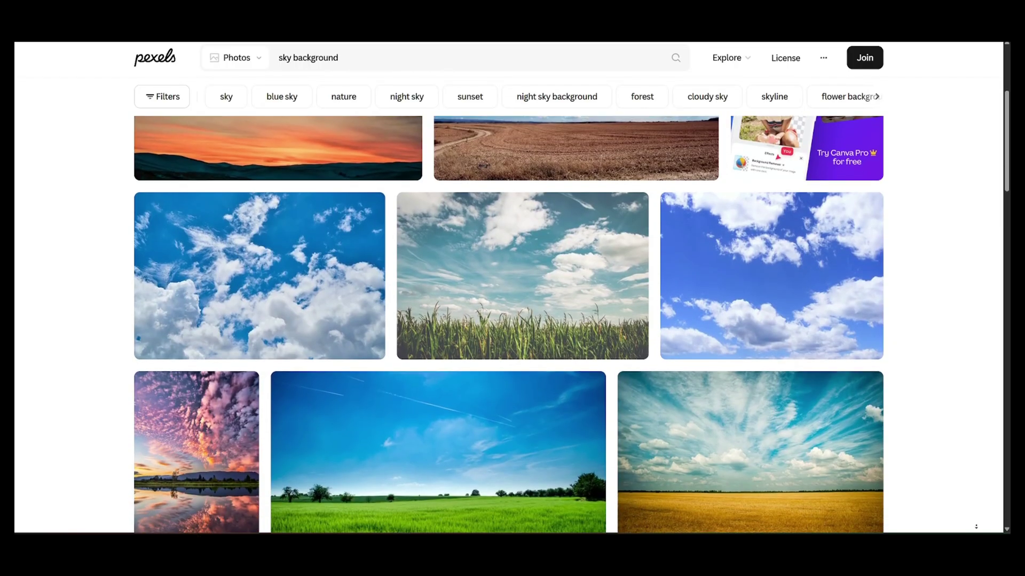
pyautogui.scroll(-2, 976, 527)
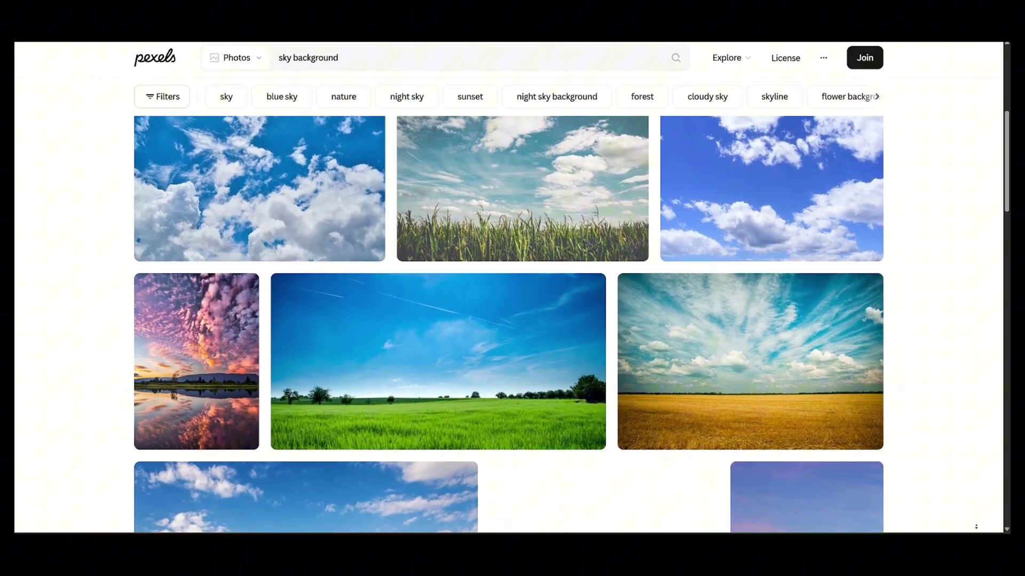
pyautogui.scroll(-2, 975, 527)
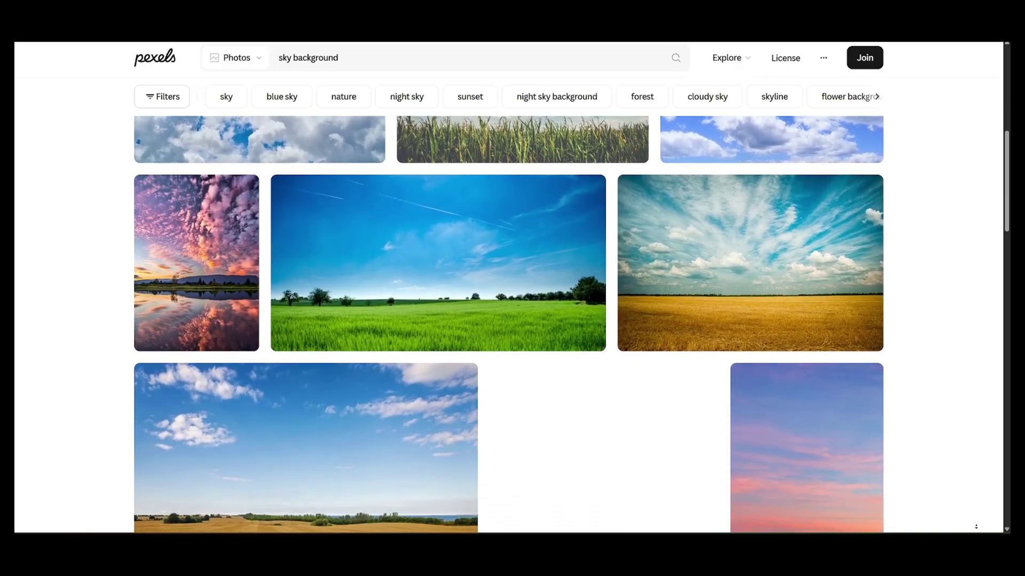
pyautogui.scroll(-2, 976, 527)
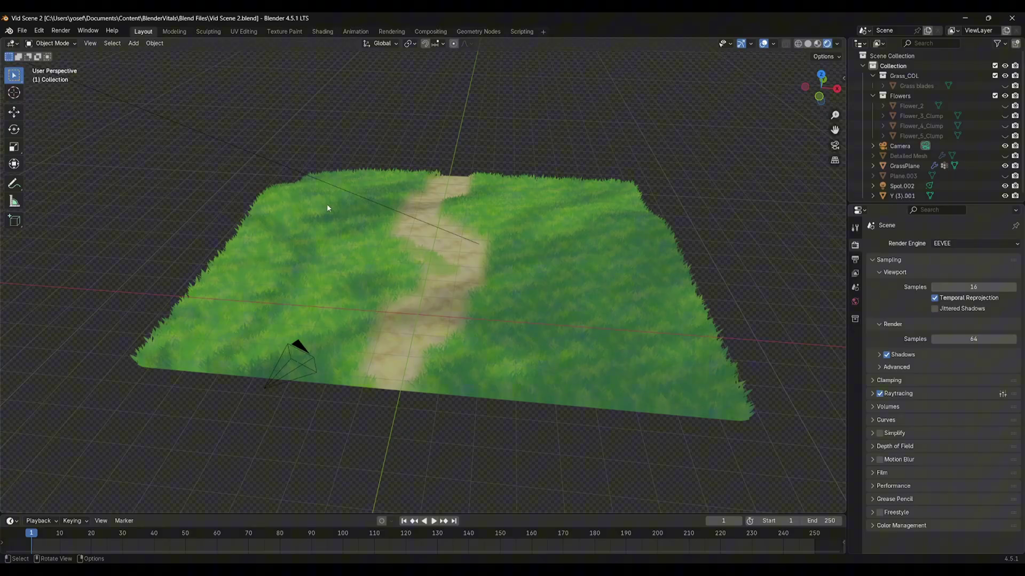
# Step: Find the Copy Attributes add-on in the Preferences add-ons list
pyautogui.click(65, 158)
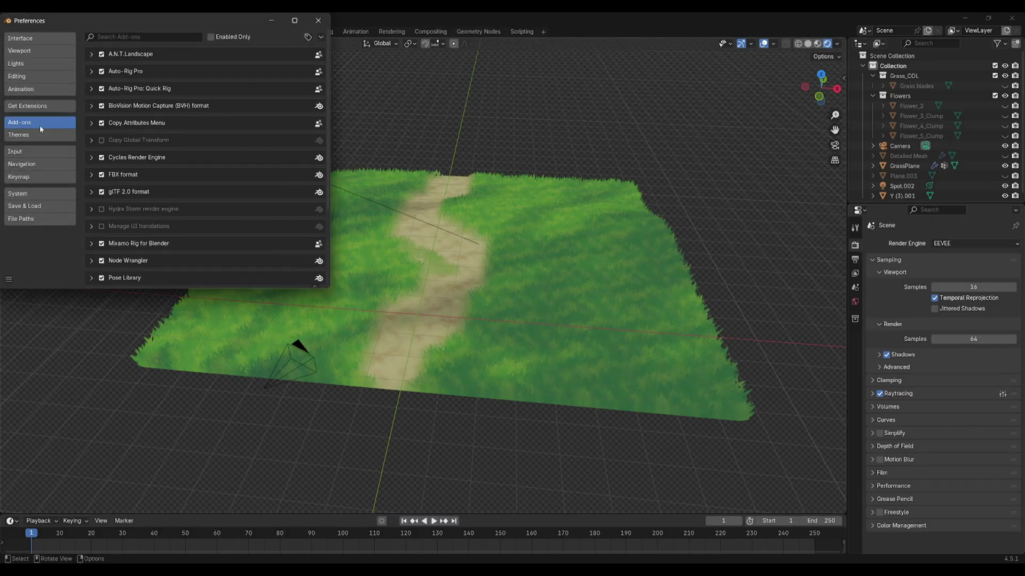
pyautogui.click(134, 36)
pyautogui.write('Cop')
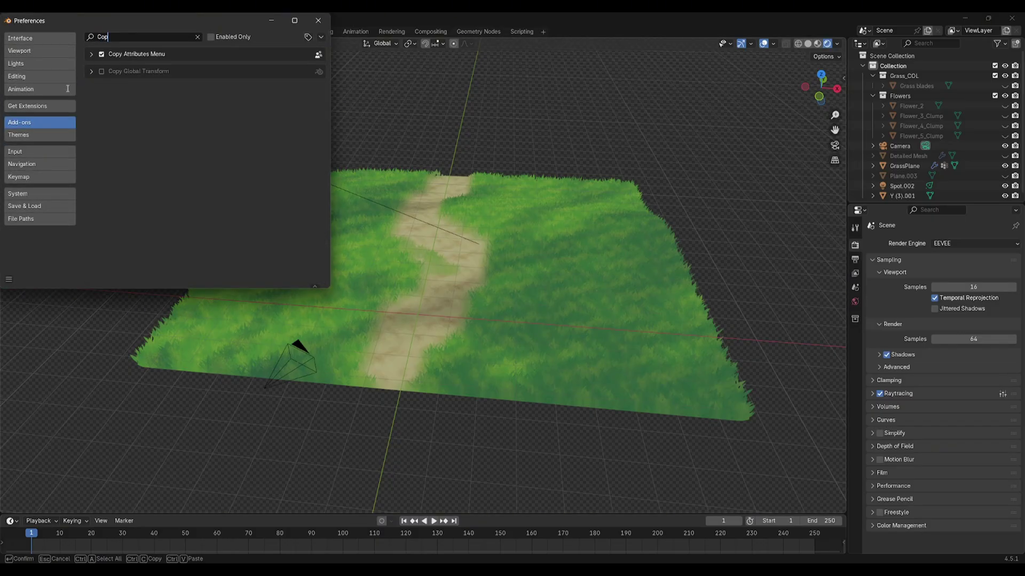
pyautogui.click(49, 110)
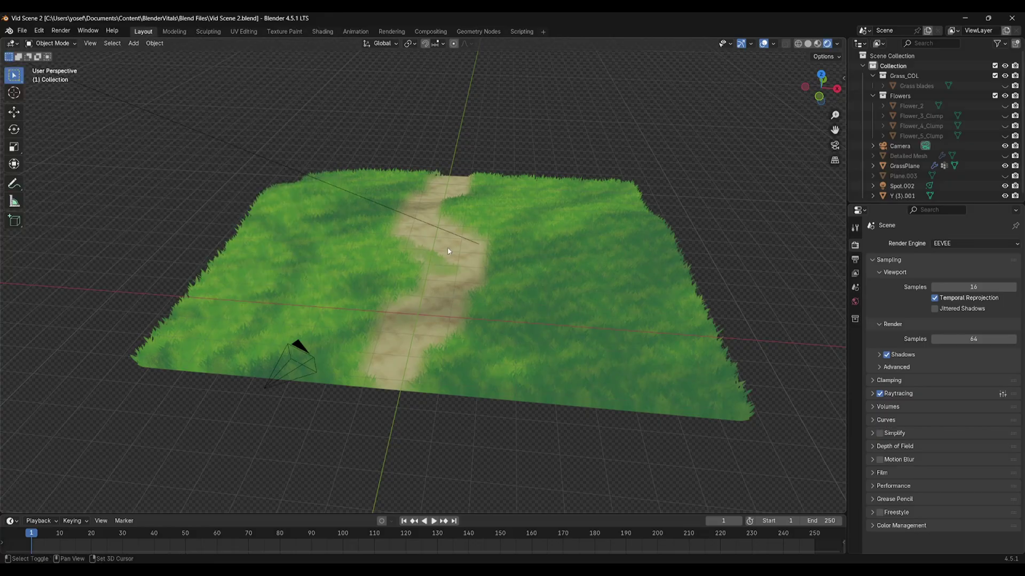
# Step: Add the Anime sky 2 image as a plane and copy the camera's rotation to it
pyautogui.hotkey('shift', 'a')
pyautogui.moveTo(447, 248)
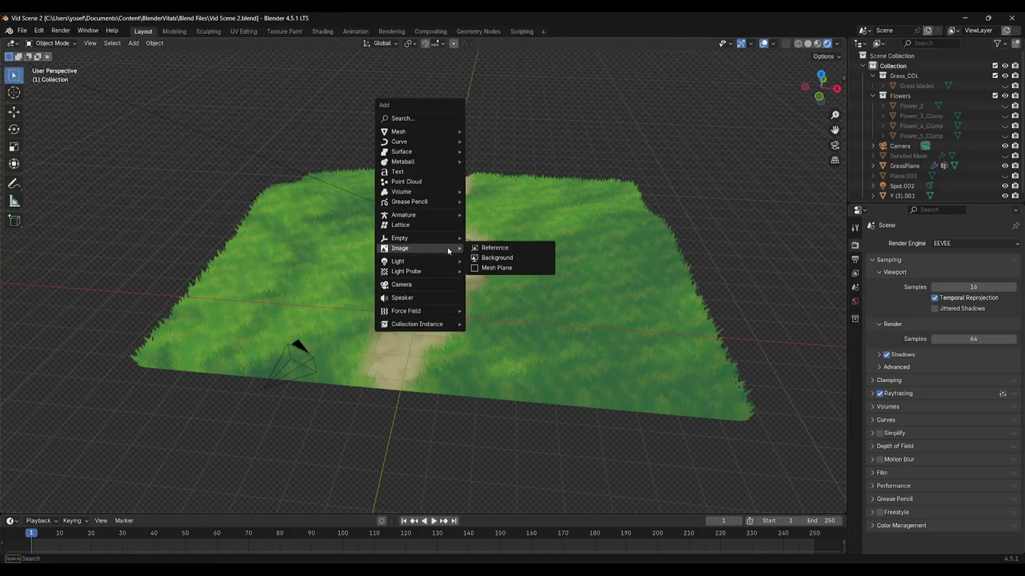
pyautogui.click(490, 268)
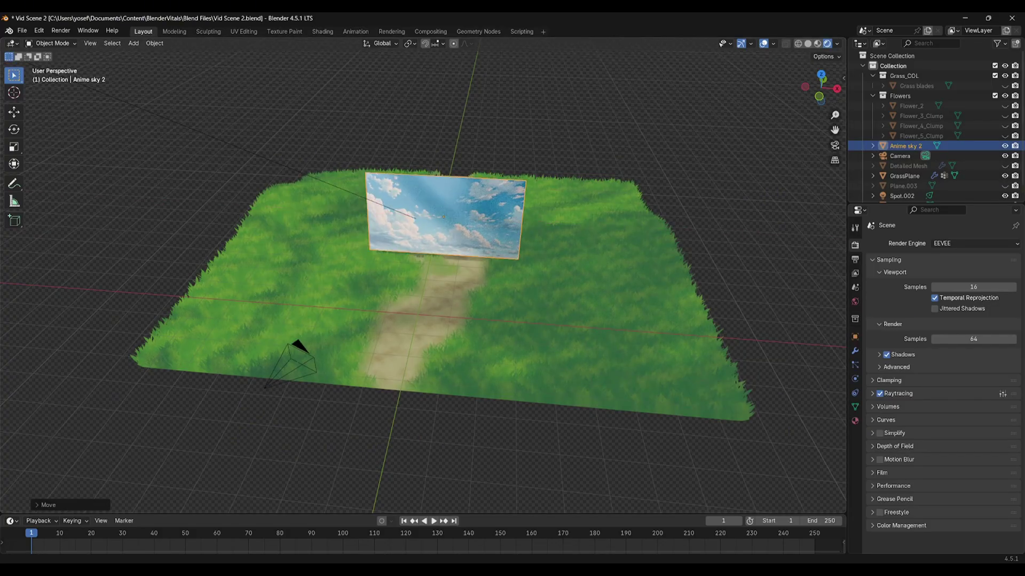
pyautogui.moveTo(406, 229); pyautogui.dragTo(428, 224, button='middle')
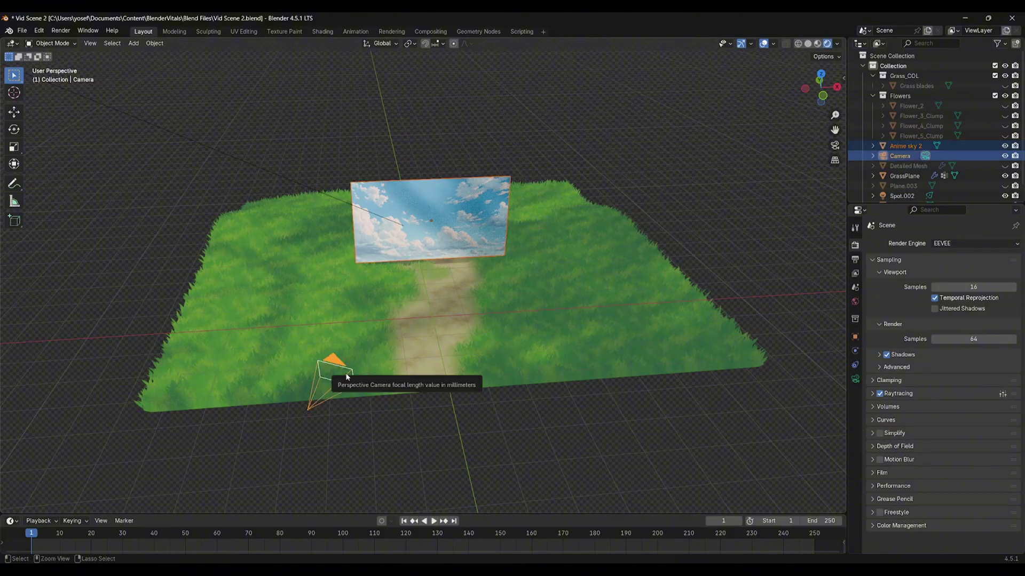
pyautogui.hotkey('ctrl', 'c')
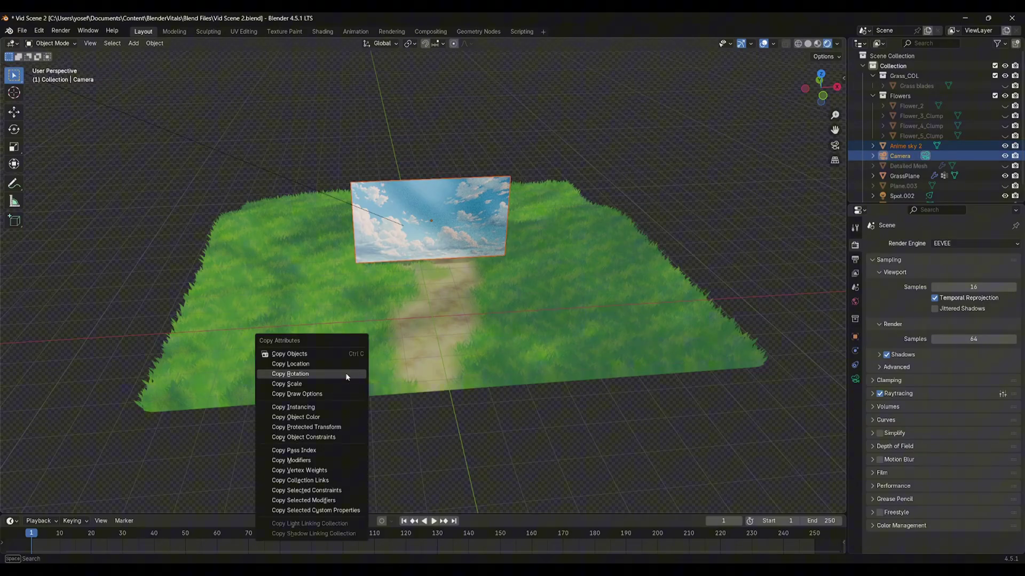
pyautogui.click(346, 377)
# Step: Enlarge the sky plane and position it to fill the camera's background
pyautogui.click(462, 245)
pyautogui.press('KP_0')
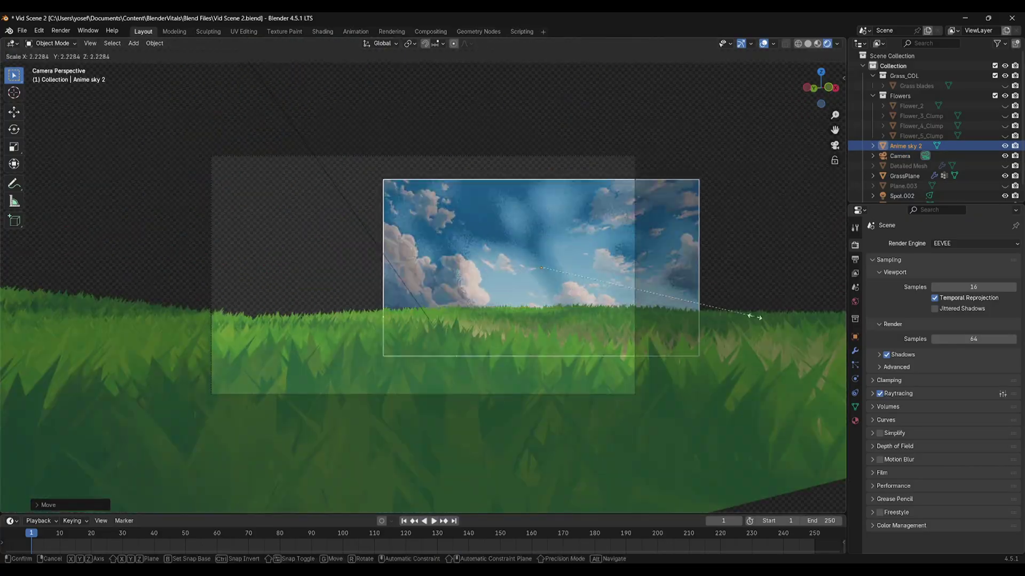
pyautogui.press('s')
pyautogui.press('g')
pyautogui.click(271, 226)
pyautogui.hotkey('ctrl', 'c')
pyautogui.click(460, 248)
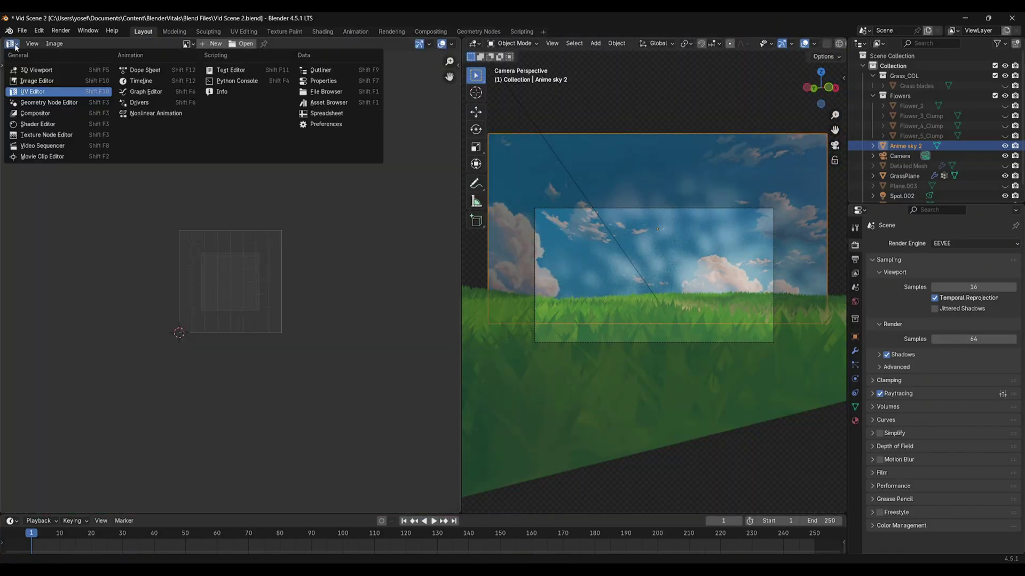
# Step: Scale the sky plane's UVs in the UV editor to cover the whole image
pyautogui.click(32, 91)
pyautogui.press('Tab')
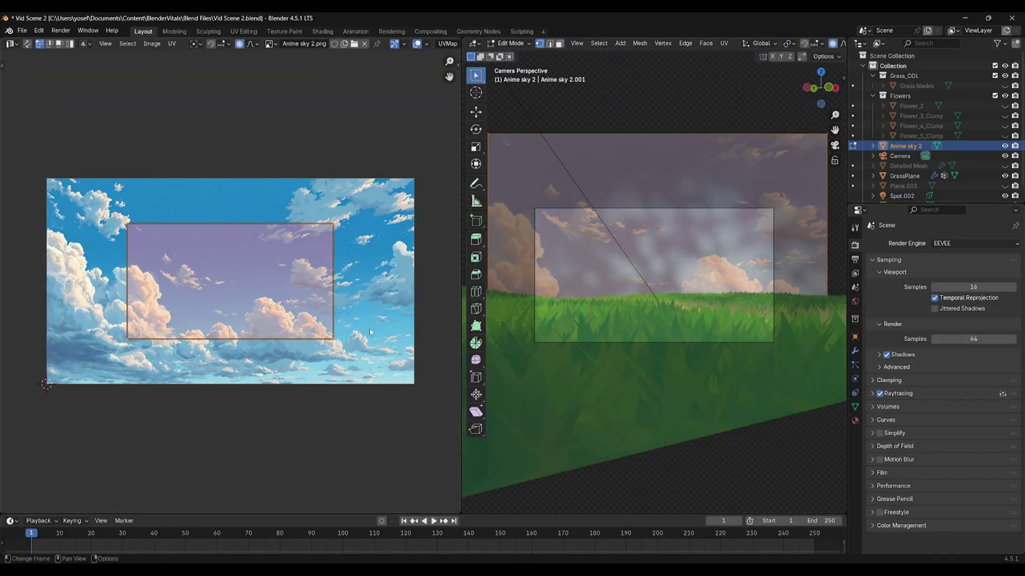
pyautogui.click(427, 352)
pyautogui.press('Tab')
# Step: Set the camera's passepartout dimming to 0.689
pyautogui.hotkey('shift', 'F3')
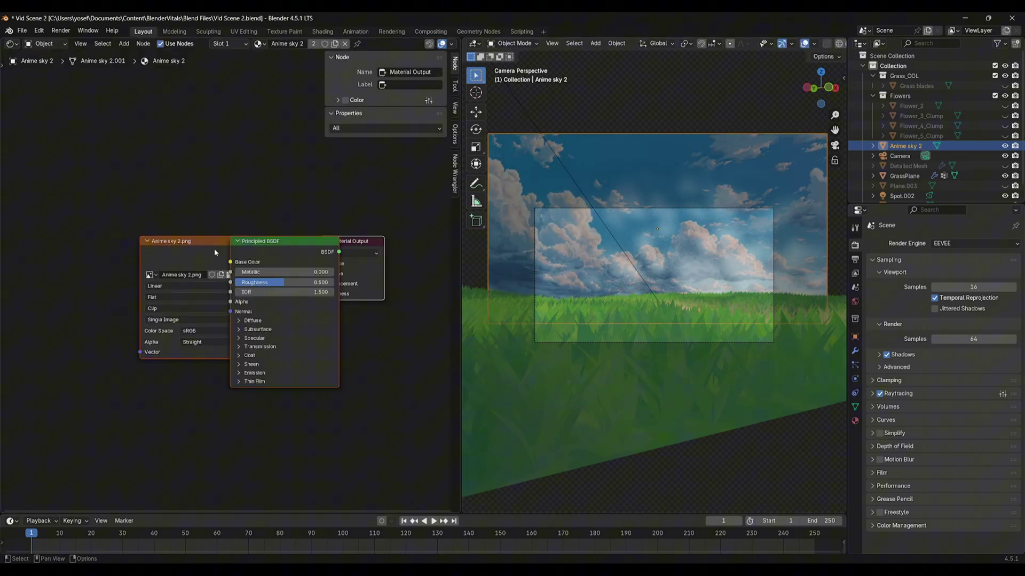
pyautogui.keyDown('ctrl'); pyautogui.keyDown('shift'); pyautogui.click(215, 251); pyautogui.keyUp('shift'); pyautogui.keyUp('ctrl')
pyautogui.click(772, 331)
pyautogui.click(855, 379)
pyautogui.moveTo(972, 493); pyautogui.dragTo(985, 493)
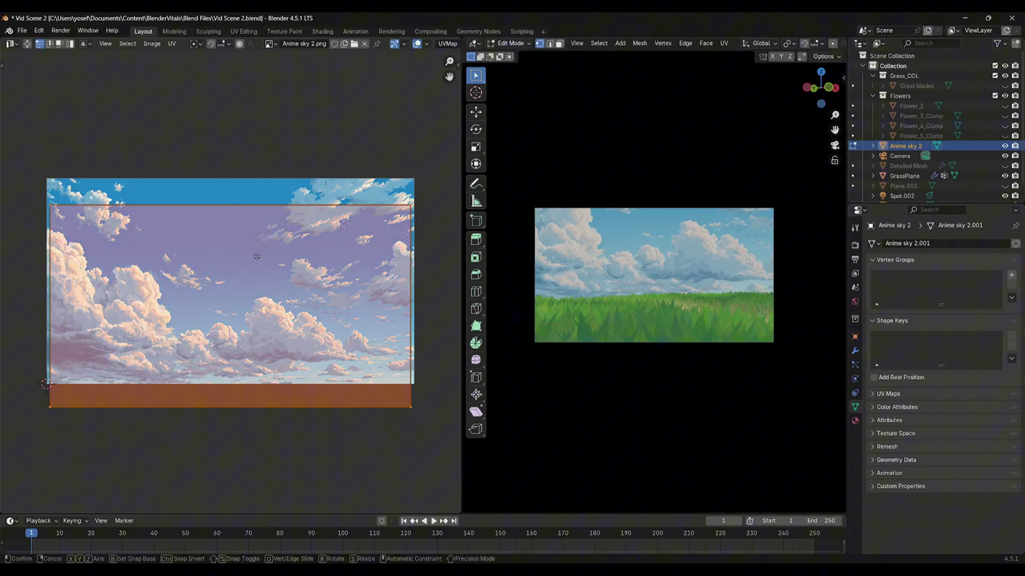
# Step: Replace the sky's Principled BSDF with an Emission node and join the editors into one viewport
pyautogui.hotkey('shift', 'F3')
pyautogui.press('Delete')
pyautogui.hotkey('shift', 'a')
pyautogui.write('e')
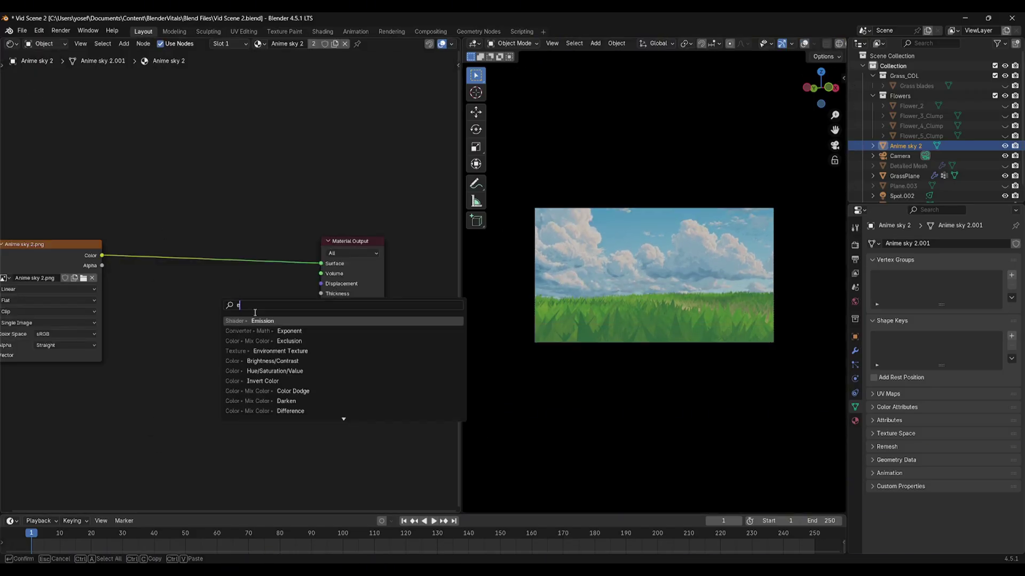
pyautogui.write('nn')
pyautogui.rightClick(460, 171)
pyautogui.click(422, 195)
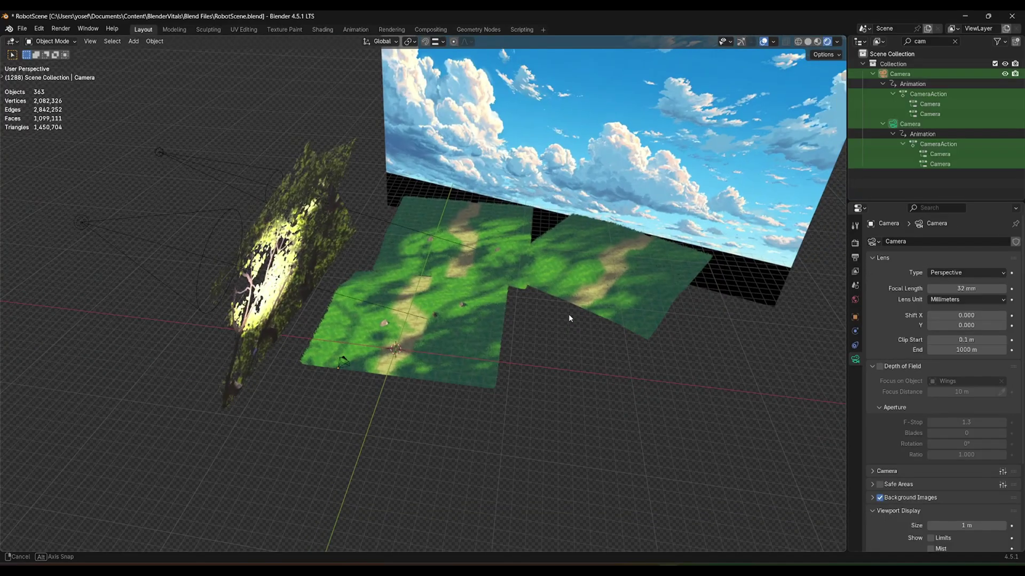
# Step: Select the Spot.002 light together with the second spotlight
pyautogui.moveTo(569, 314); pyautogui.dragTo(397, 271, button='middle')
pyautogui.click(351, 249)
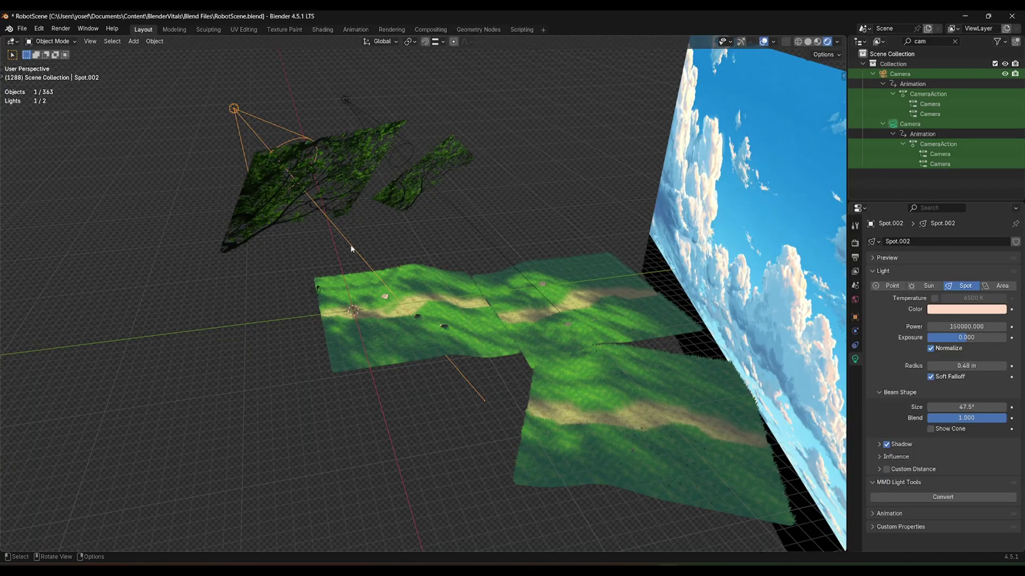
pyautogui.keyDown('shift'); pyautogui.click(462, 211); pyautogui.keyUp('shift')
pyautogui.moveTo(459, 213); pyautogui.dragTo(387, 214, button='middle')
# Step: Rotate the small leaf plane and raise it along its local Z
pyautogui.click(387, 210)
pyautogui.press('r')
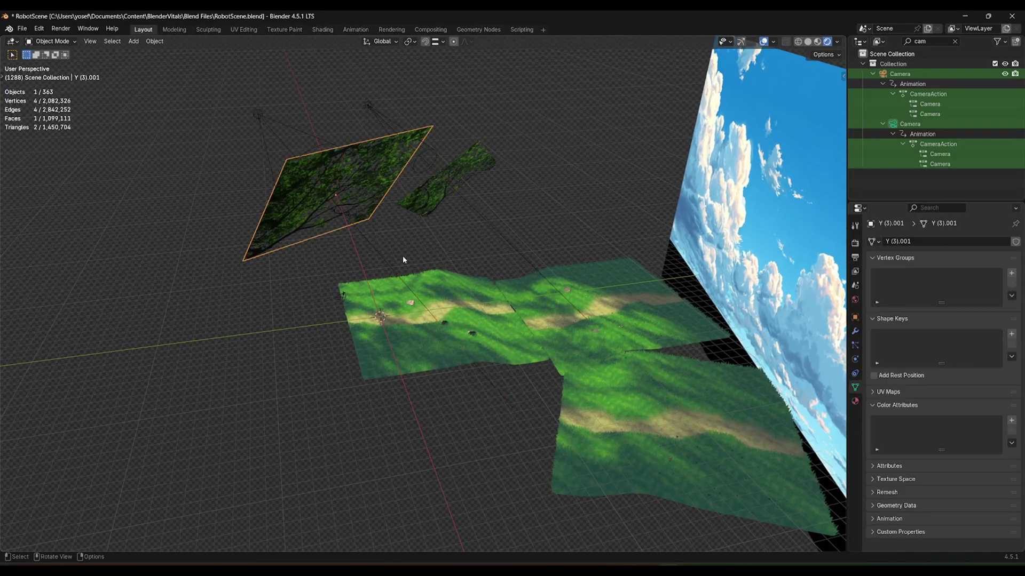
pyautogui.click(417, 205)
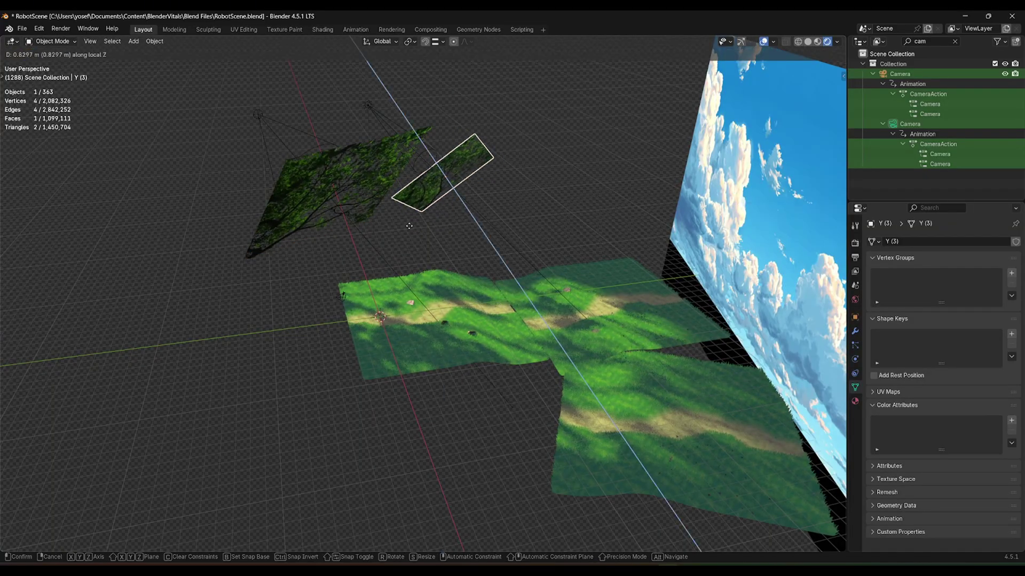
pyautogui.click(407, 221)
# Step: In camera view, rotate and shift the foreground grass to frame the shot
pyautogui.press('KP_0')
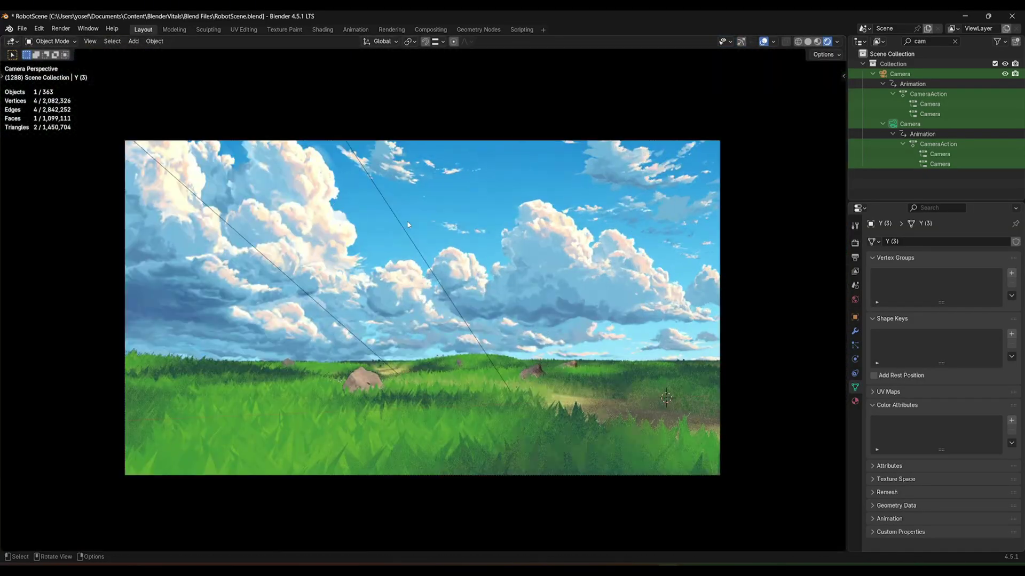
pyautogui.press('r')
pyautogui.click(364, 334)
pyautogui.press('g')
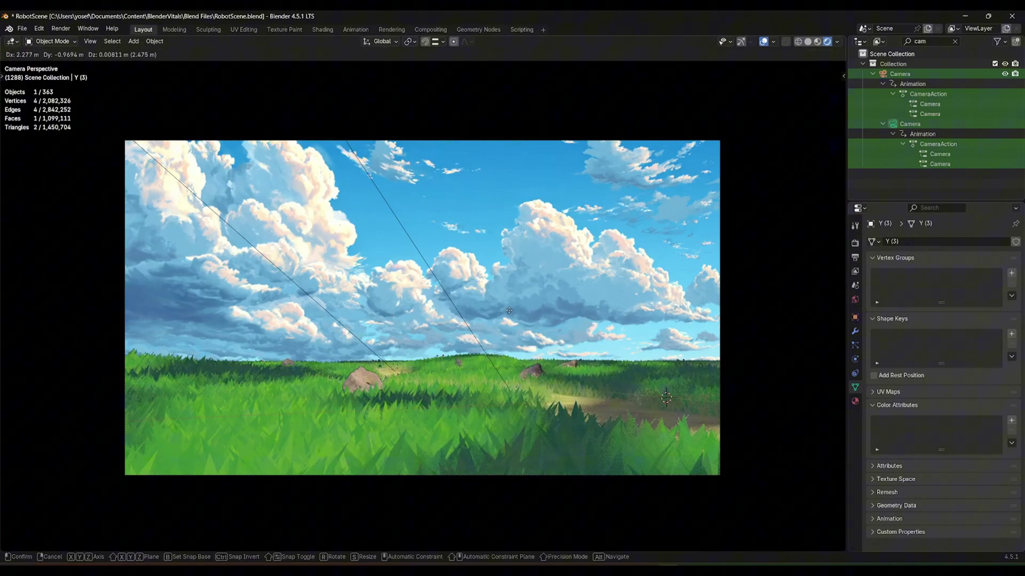
pyautogui.click(426, 326)
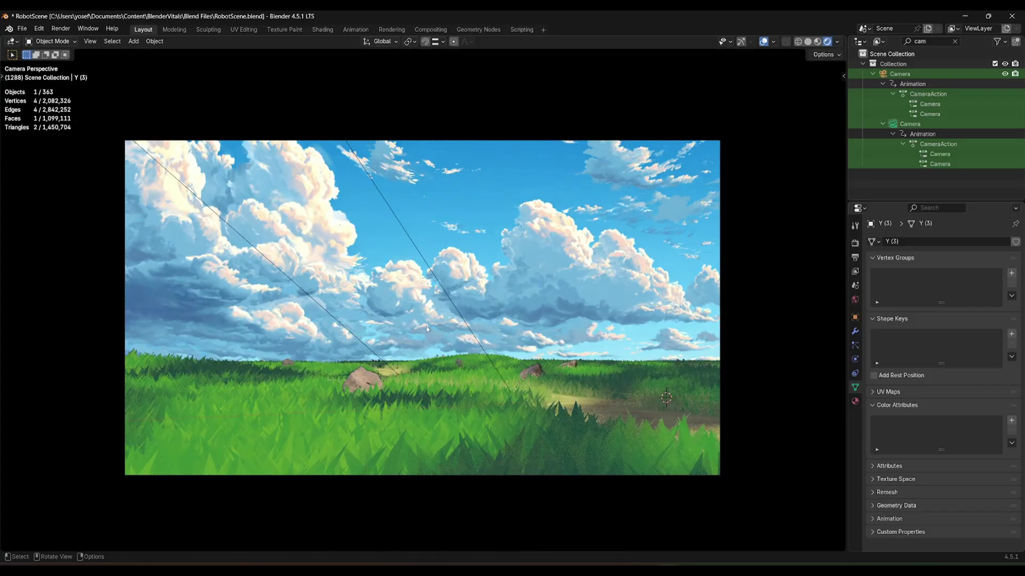
pyautogui.moveTo(426, 326); pyautogui.dragTo(455, 354, button='middle')
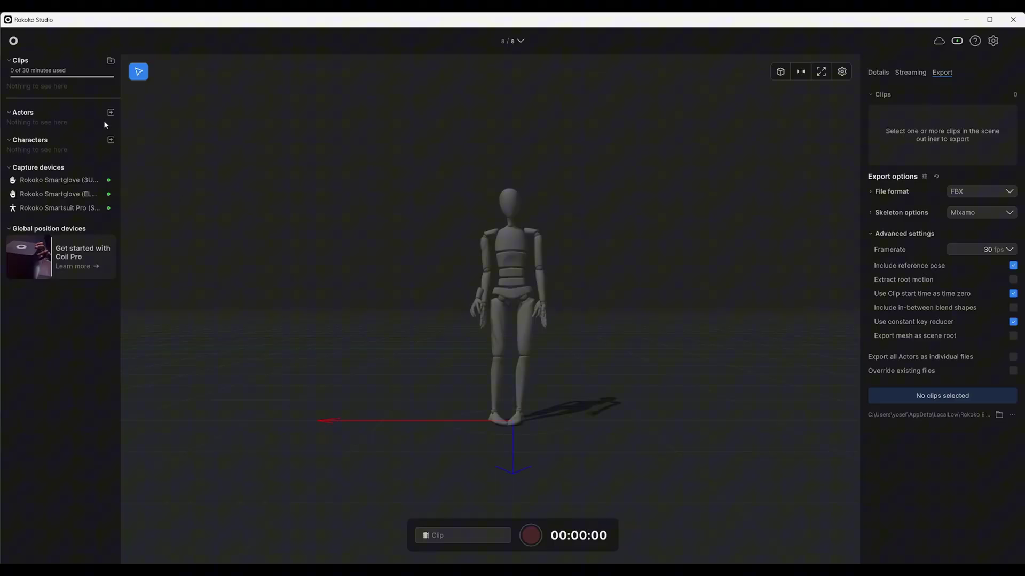
# Step: Add a named actor with total height 178 and assign the Smartsuit to it
pyautogui.click(111, 112)
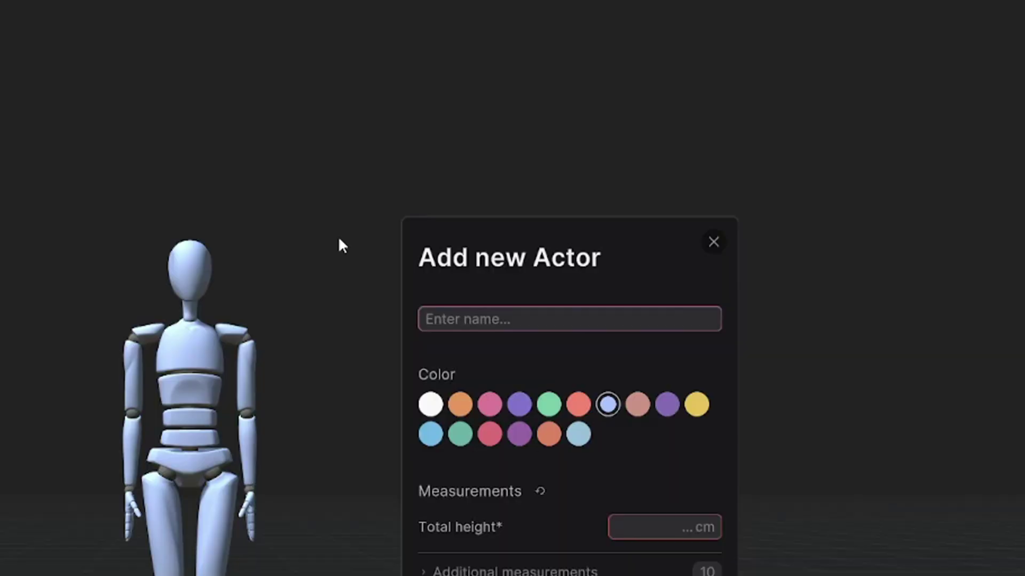
pyautogui.write('Mee')
pyautogui.click(623, 532)
pyautogui.write('178')
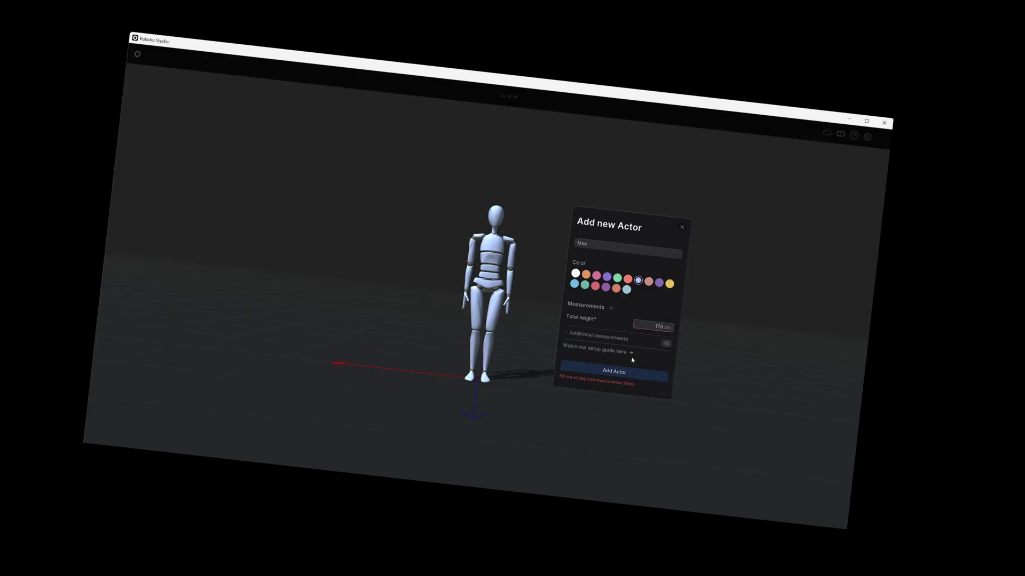
pyautogui.click(624, 372)
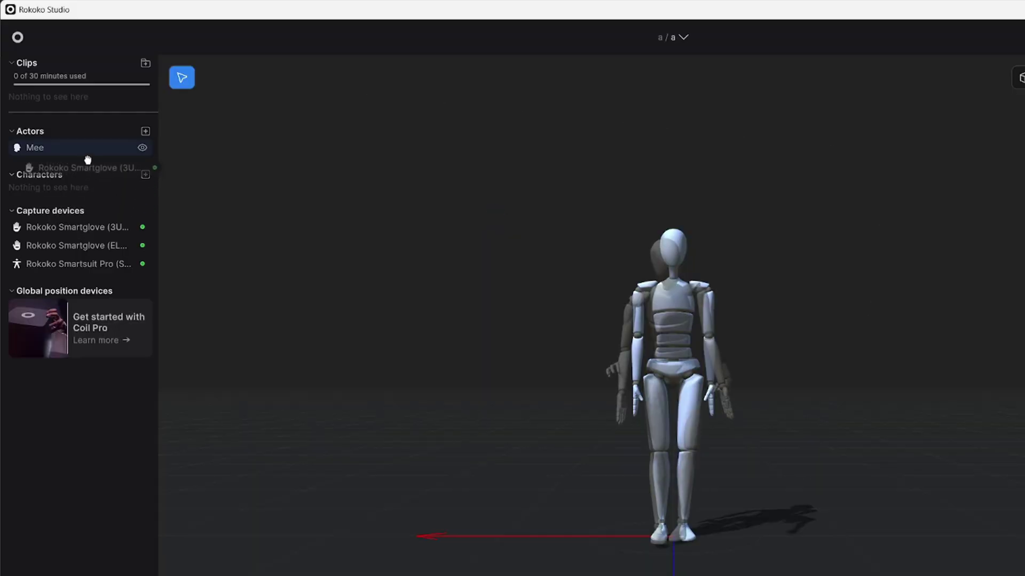
pyautogui.moveTo(86, 172); pyautogui.dragTo(80, 148)
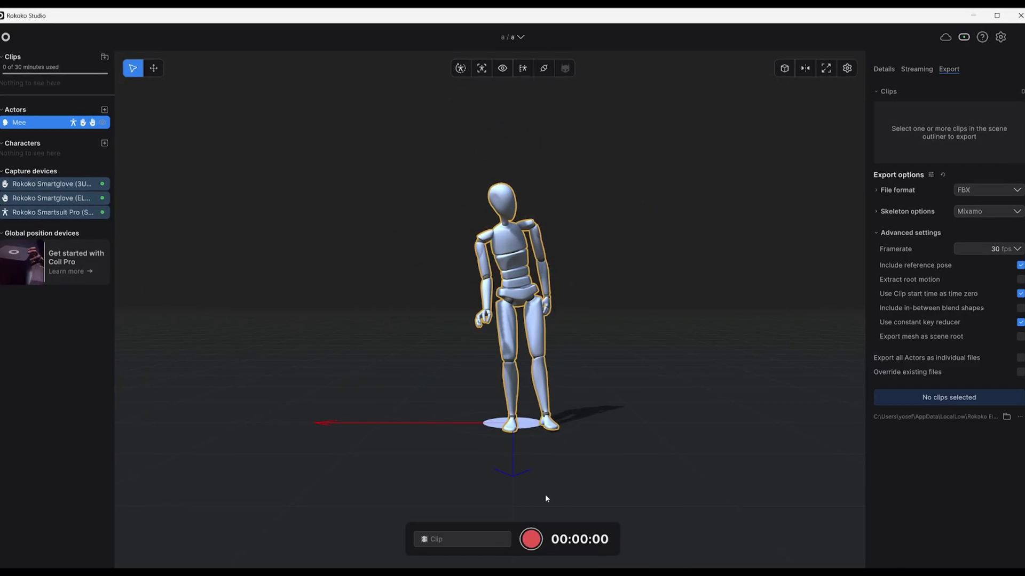
# Step: Record a mocap clip of about 52 seconds of body and hand motion
pyautogui.click(531, 540)
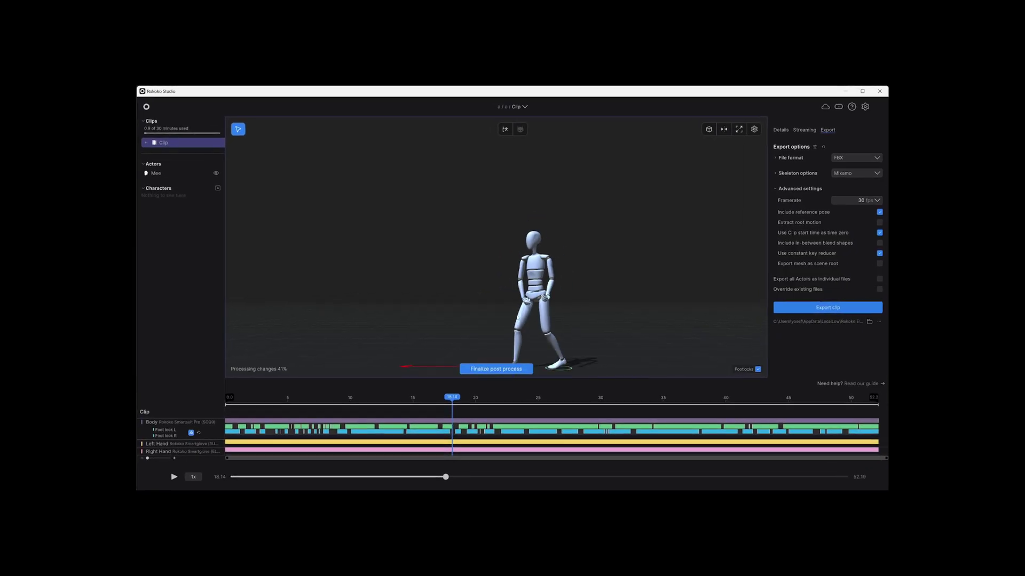
pyautogui.click(454, 433)
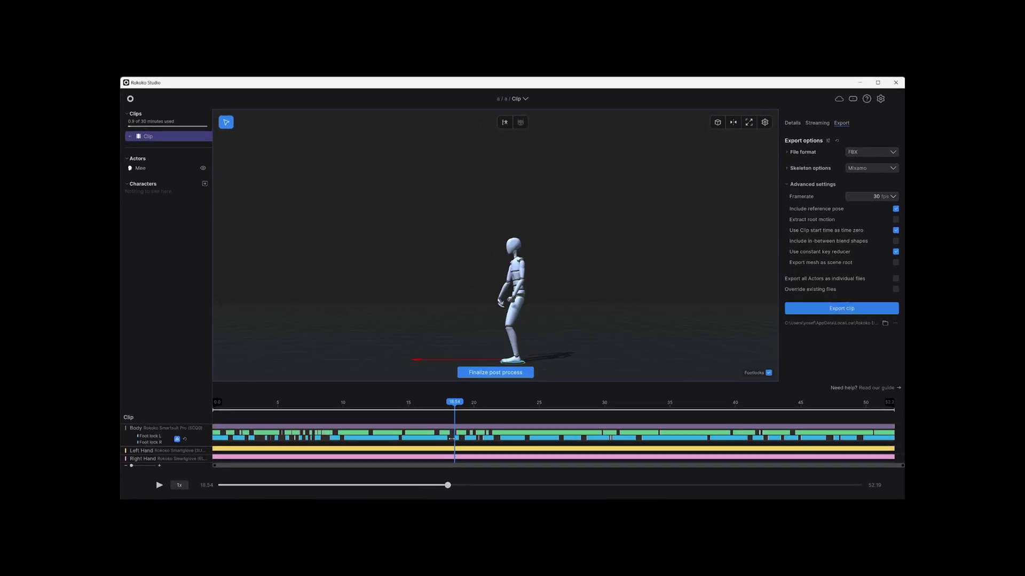
pyautogui.moveTo(451, 438); pyautogui.dragTo(474, 421)
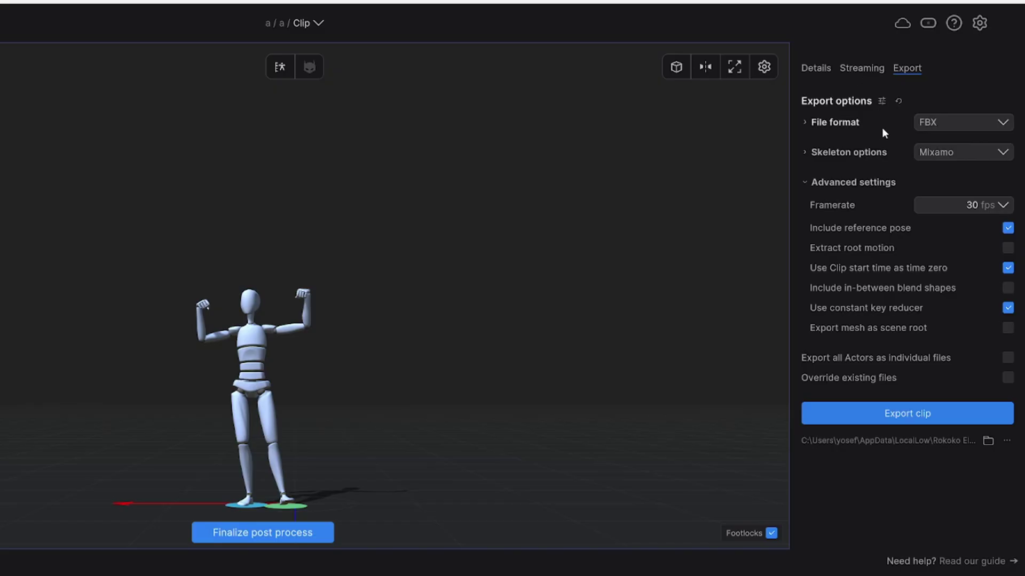
pyautogui.click(975, 122)
pyautogui.click(975, 121)
pyautogui.click(963, 152)
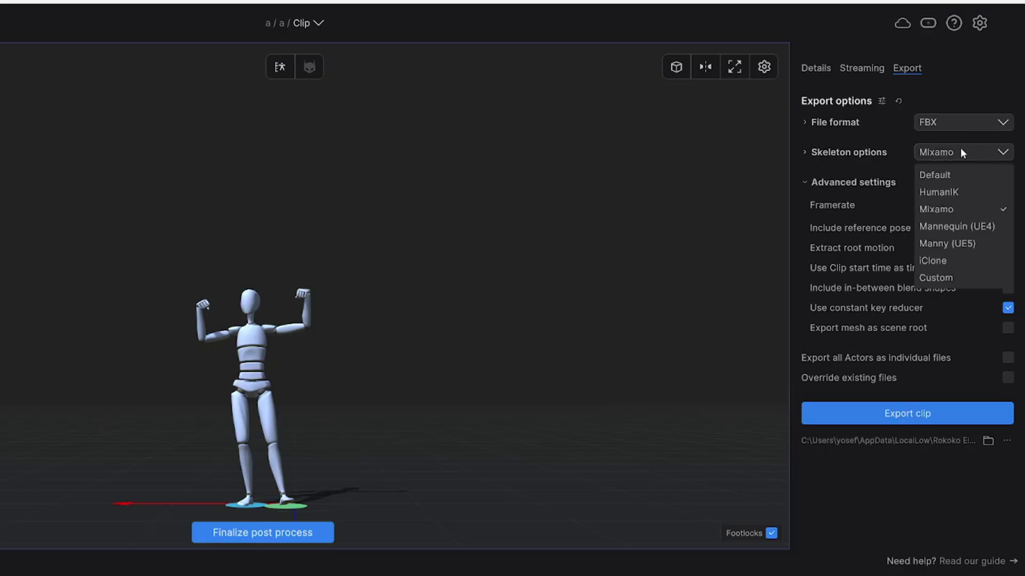
pyautogui.click(959, 147)
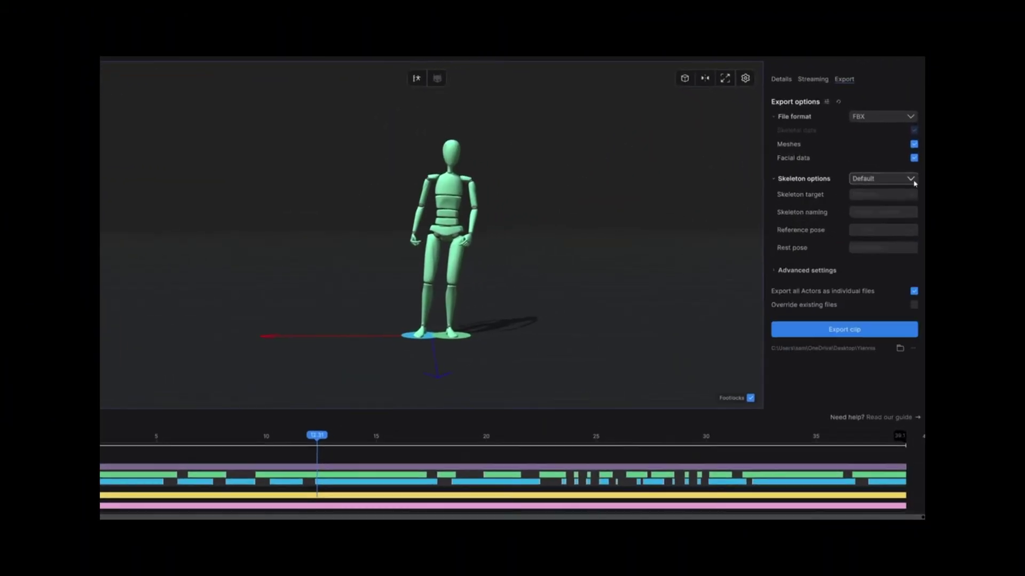
# Step: Set the export skeleton target to Manny (UE5) and expand Advanced settings
pyautogui.click(881, 176)
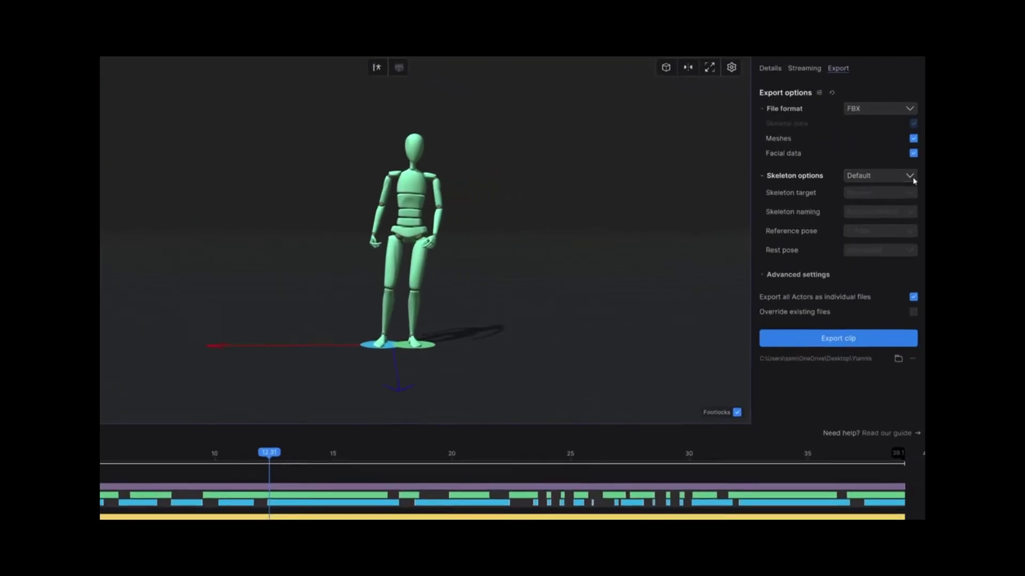
pyautogui.click(912, 178)
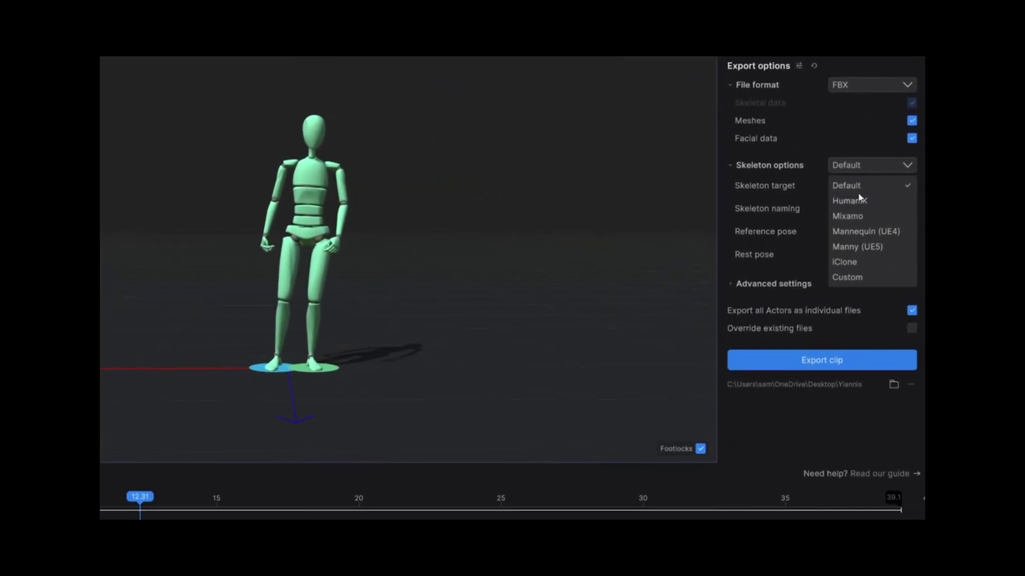
pyautogui.click(858, 246)
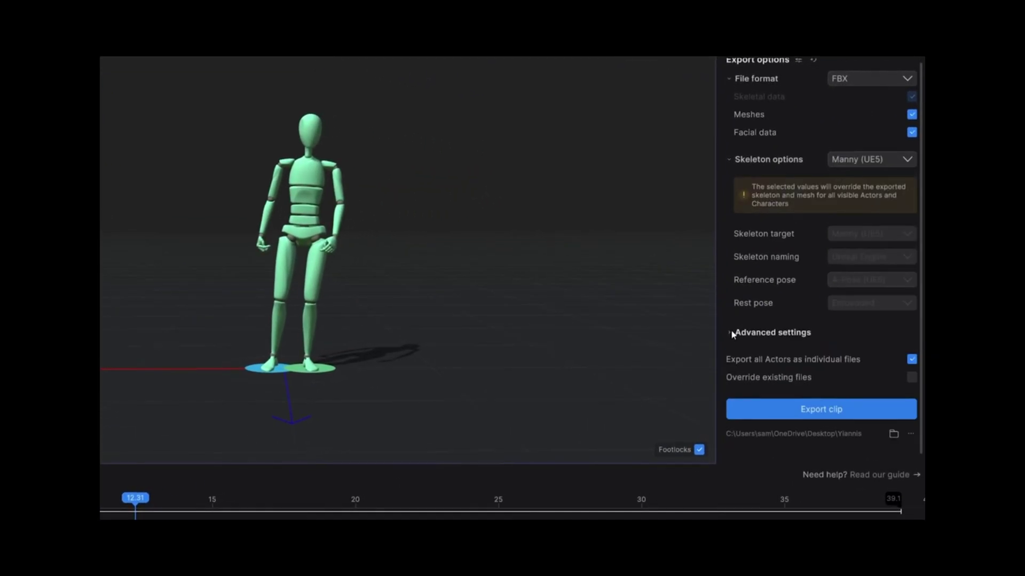
pyautogui.click(732, 331)
pyautogui.scroll(-3, 806, 290)
pyautogui.scroll(-3, 806, 290)
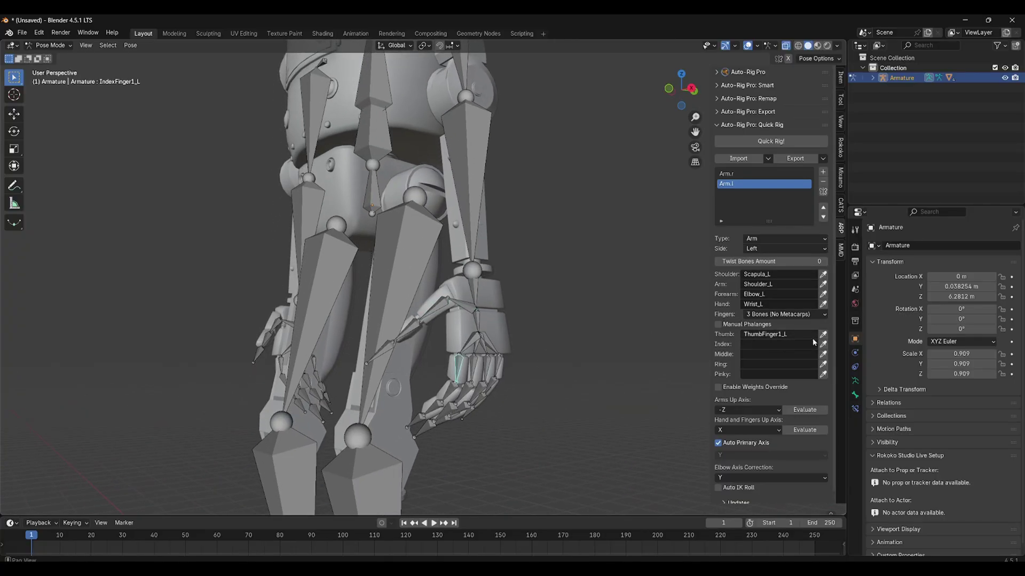
# Step: Orbit the view in close on the robot's left hand
pyautogui.moveTo(486, 311); pyautogui.dragTo(401, 292, button='middle')
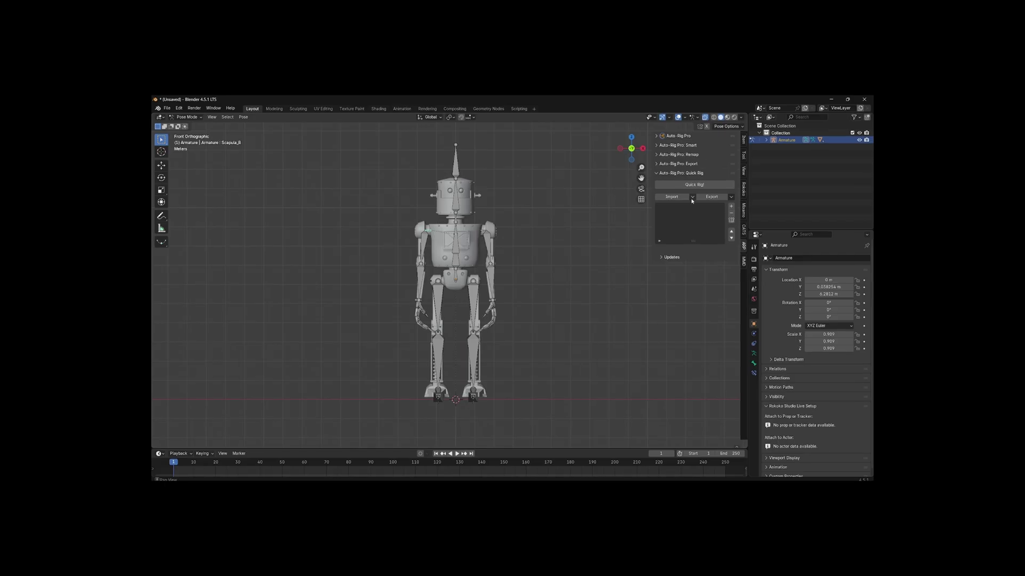
# Step: Import the arm limb presets and the left arm's bone assignments in Quick Rig
pyautogui.click(691, 197)
pyautogui.click(694, 228)
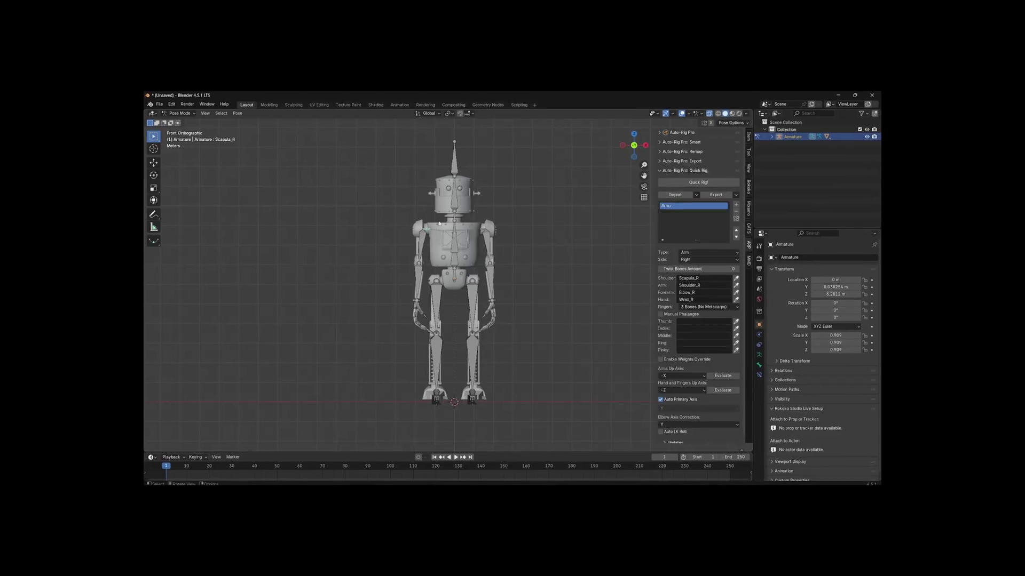
pyautogui.click(684, 189)
pyautogui.click(697, 229)
# Step: Generate the Auto-Rig Pro control rig with the base armature hidden
pyautogui.scroll(5, 486, 308)
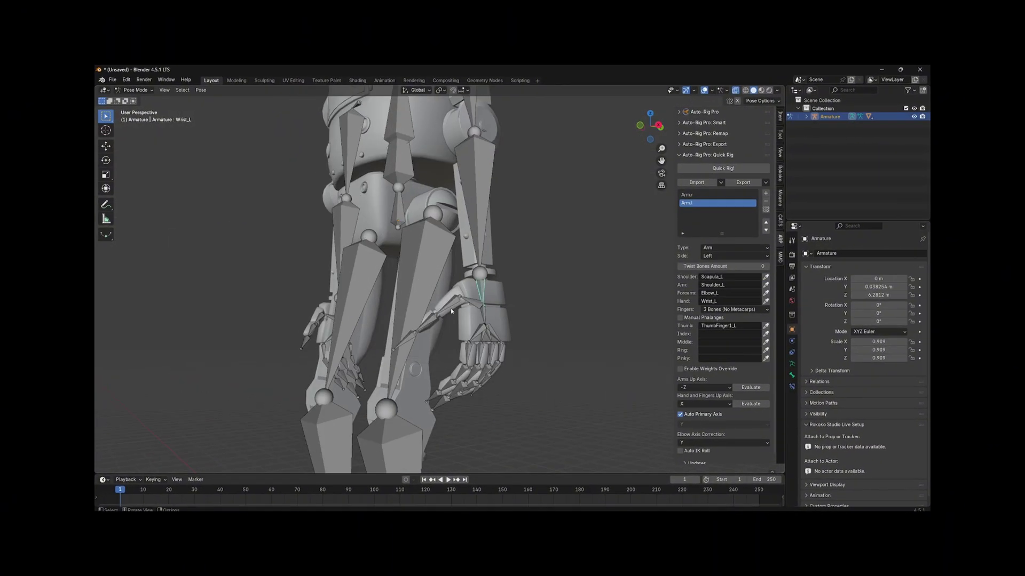
pyautogui.moveTo(480, 320); pyautogui.dragTo(633, 320, button='middle')
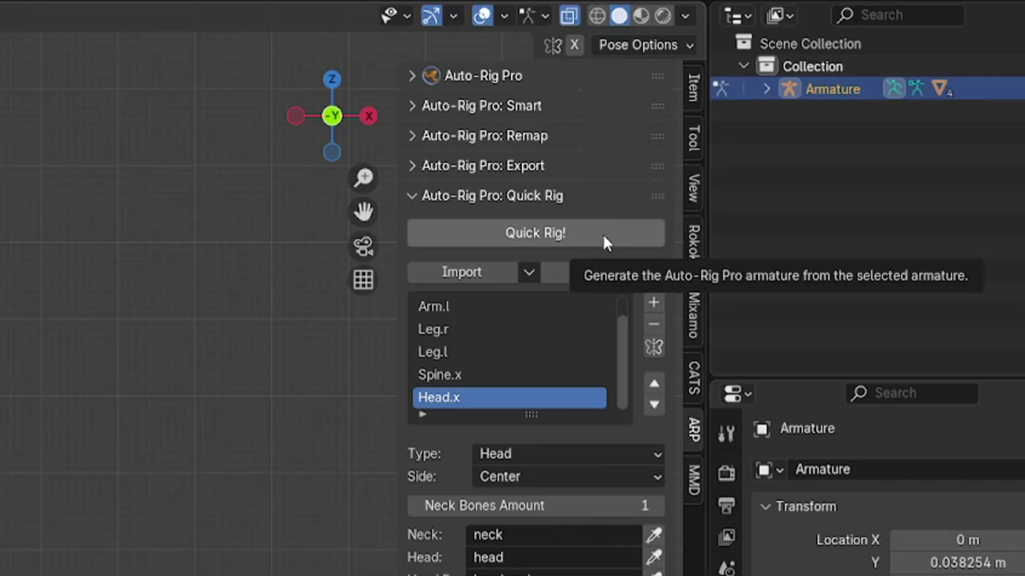
pyautogui.click(603, 240)
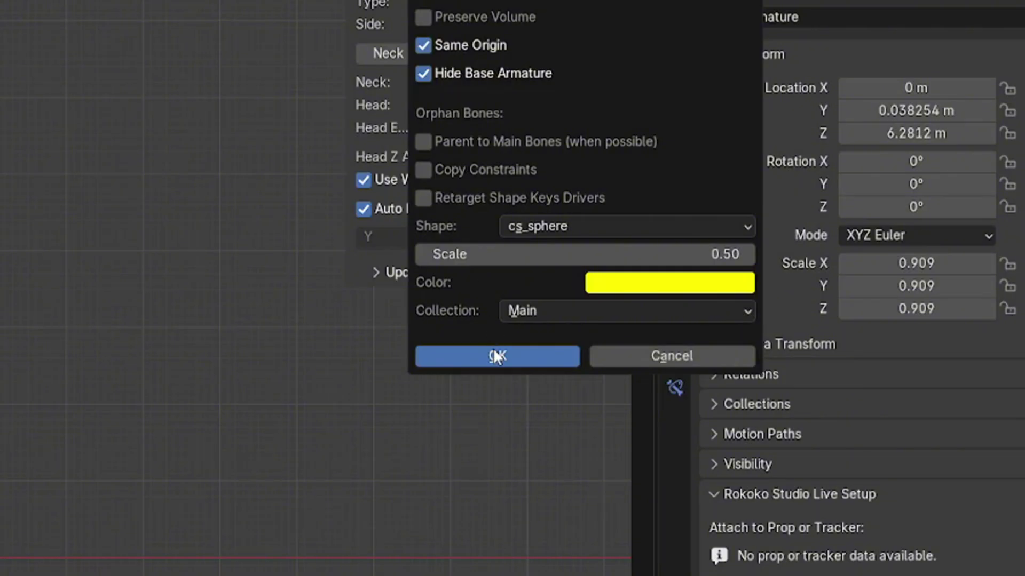
pyautogui.click(496, 357)
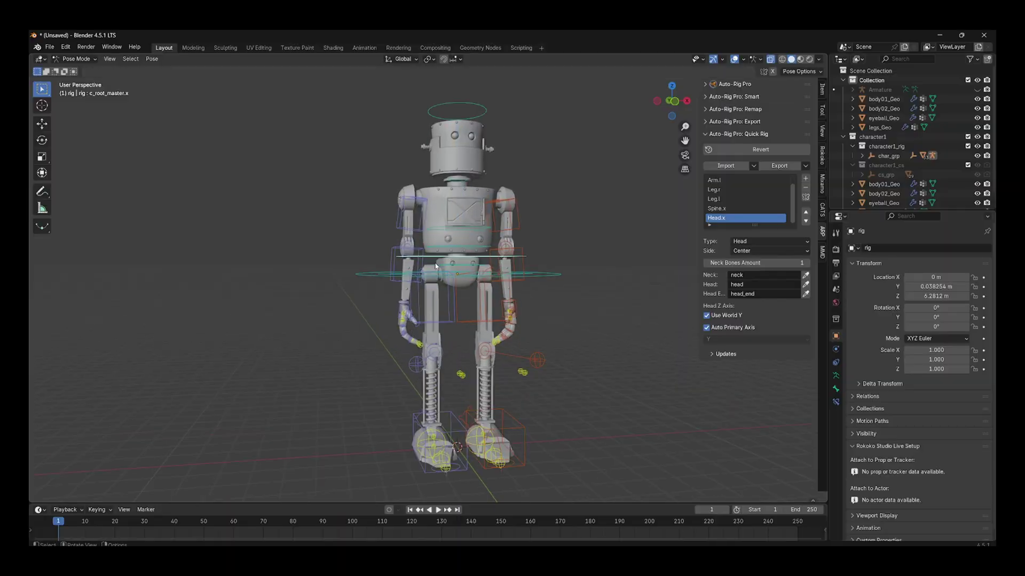
# Step: Orbit the view around the robot rig to inspect it
pyautogui.moveTo(436, 266); pyautogui.dragTo(470, 267, button='middle')
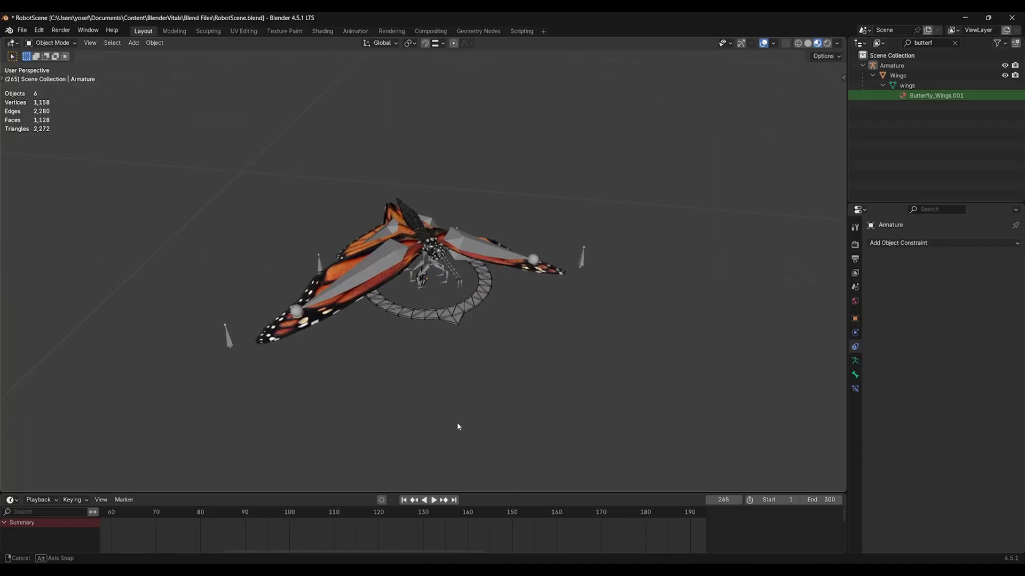
# Step: Key wing_controller lowered and raised along Z to make the flap poses at frames 1 and 10
pyautogui.moveTo(457, 421)
pyautogui.mouseDown(button='middle')
pyautogui.moveTo(427, 446)
pyautogui.moveTo(391, 444)
pyautogui.moveTo(376, 428)
pyautogui.moveTo(387, 410)
pyautogui.moveTo(400, 410)
pyautogui.moveTo(454, 435)
pyautogui.mouseUp(button='middle')
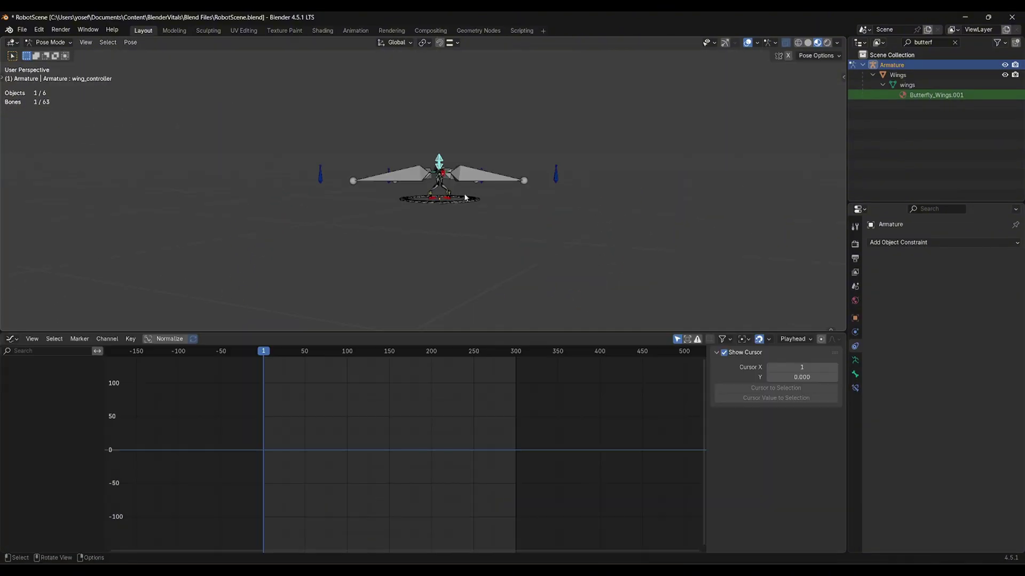
pyautogui.press('g')
pyautogui.press('z')
pyautogui.click(443, 219)
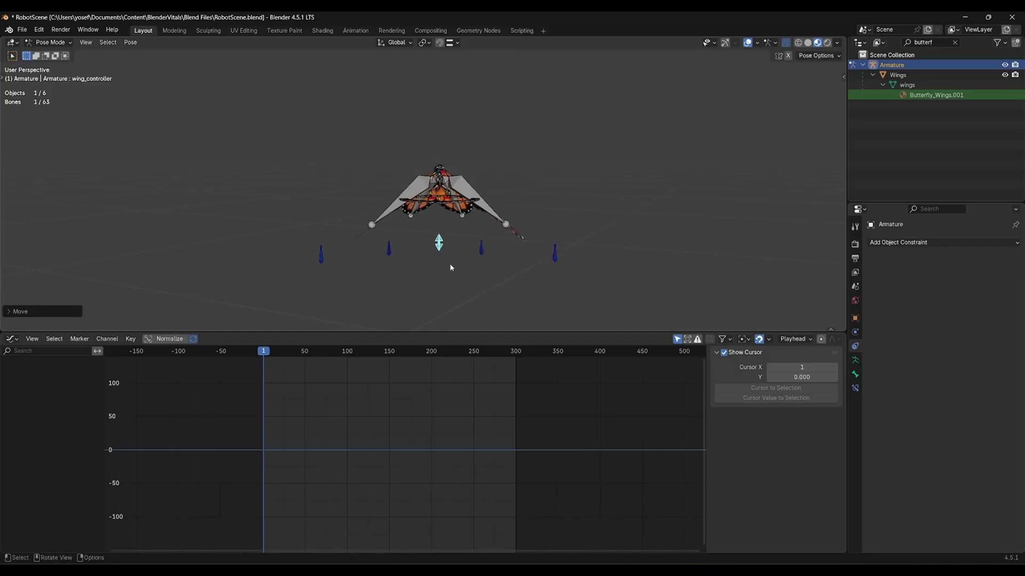
pyautogui.press('i')
pyautogui.press('z')
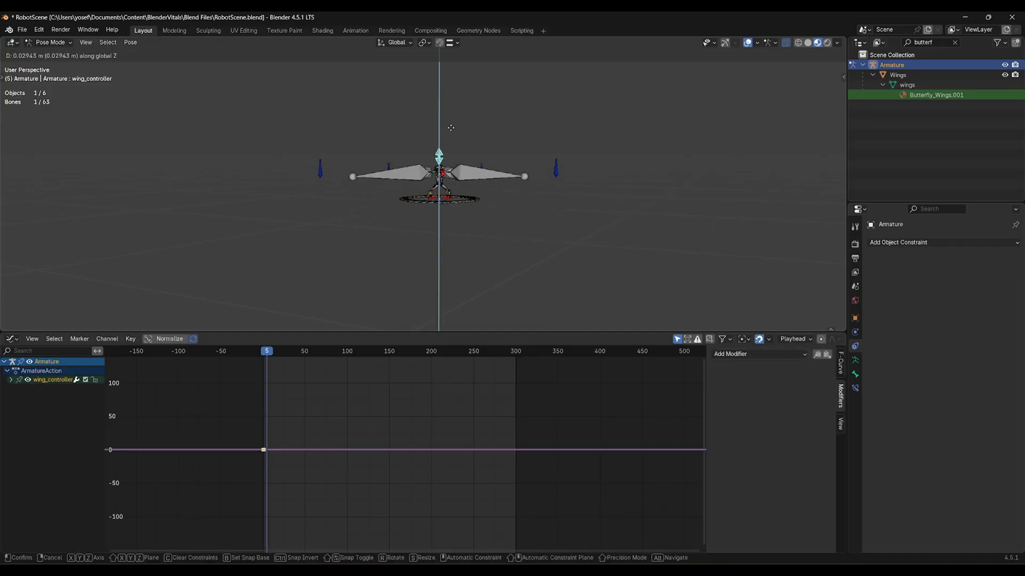
pyautogui.click(450, 72)
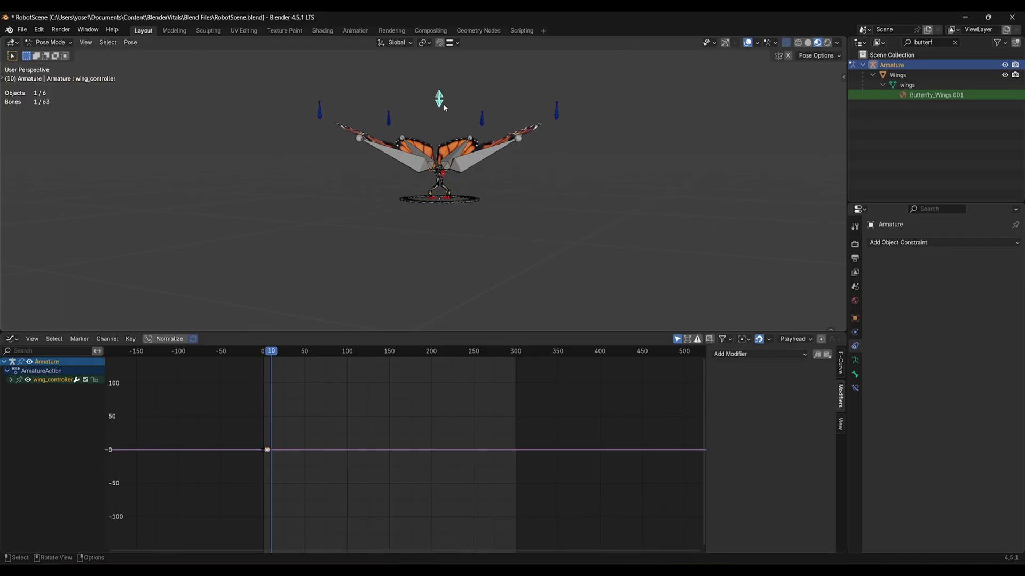
pyautogui.press('g')
pyautogui.press('z')
pyautogui.click(448, 234)
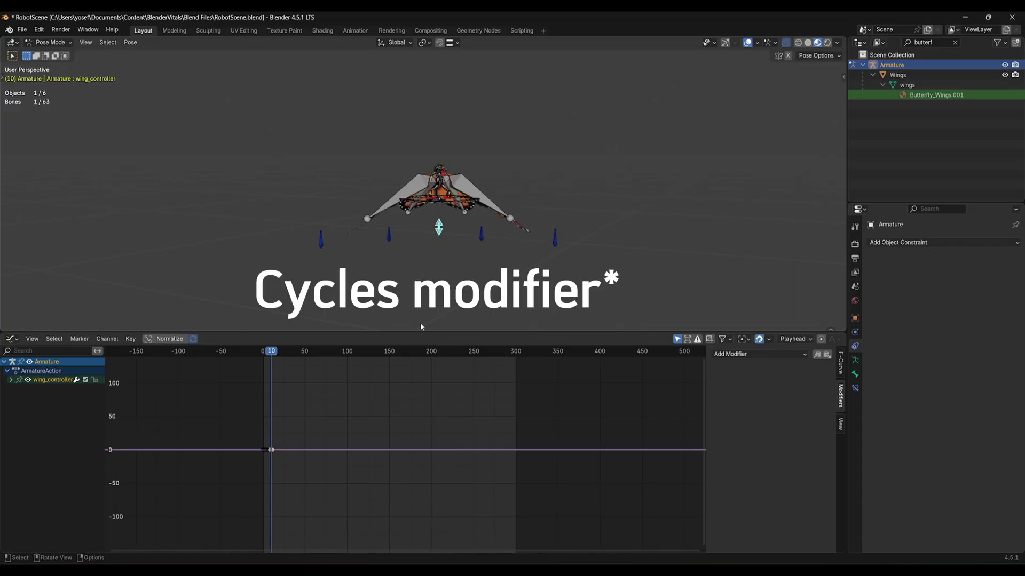
# Step: Loop the flap with a Cycles F-curve modifier and play it back with overlays off in solid shading
pyautogui.click(794, 355)
pyautogui.click(747, 398)
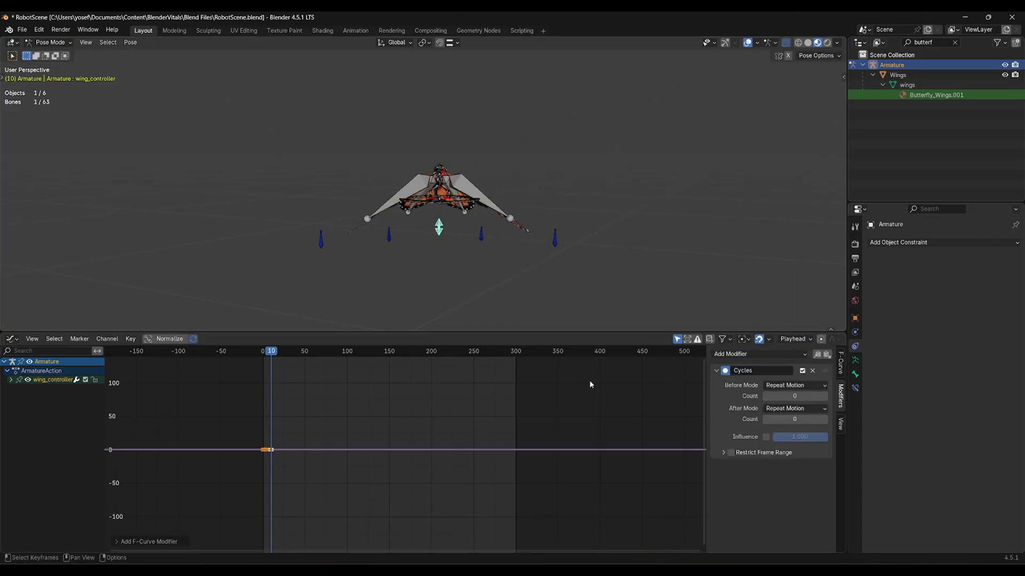
pyautogui.press('space')
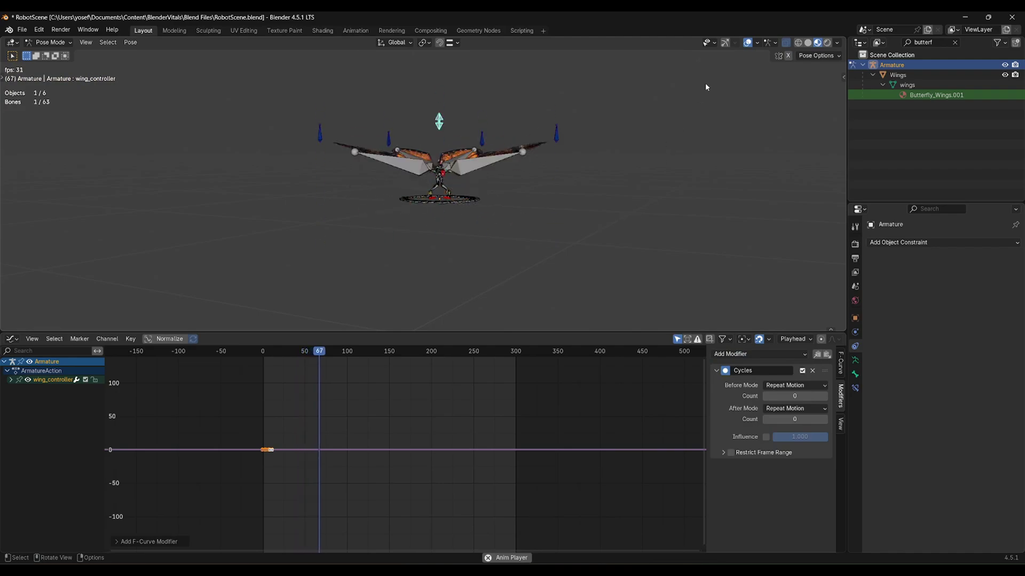
pyautogui.click(747, 42)
pyautogui.moveTo(614, 256)
pyautogui.mouseDown(button='middle')
pyautogui.moveTo(566, 310)
pyautogui.moveTo(505, 298)
pyautogui.moveTo(469, 278)
pyautogui.moveTo(474, 257)
pyautogui.moveTo(492, 246)
pyautogui.moveTo(573, 324)
pyautogui.mouseUp(button='middle')
pyautogui.press('z')
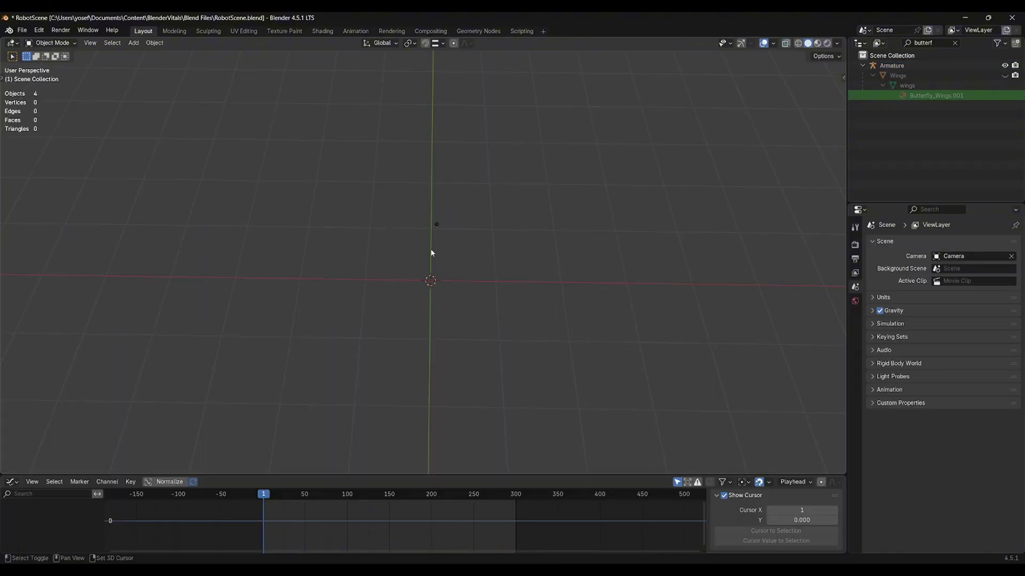
# Step: Add a Bézier curve and snap it to the 3D cursor
pyautogui.hotkey('shift', 'a')
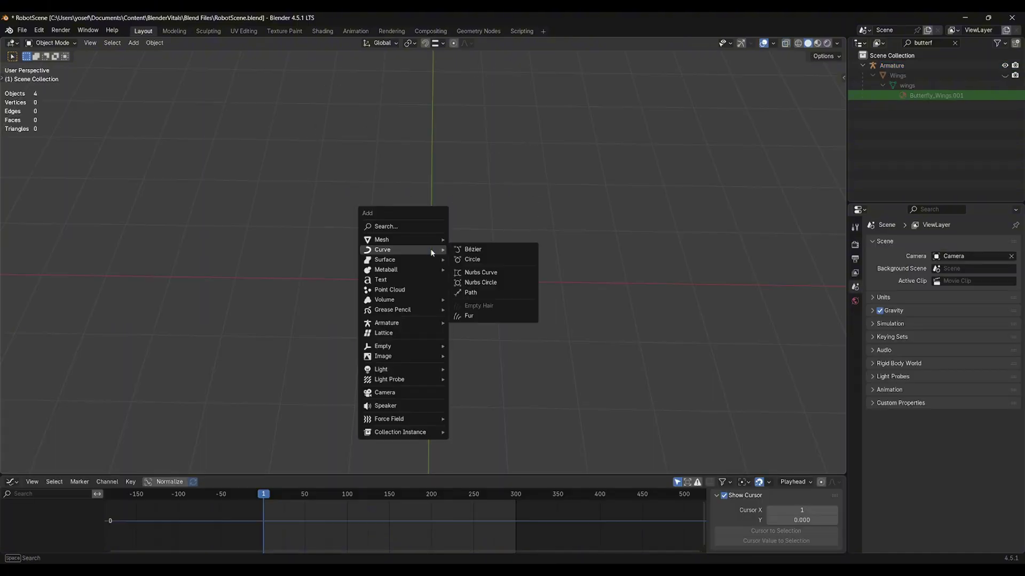
pyautogui.click(461, 251)
pyautogui.hotkey('shift', 's')
pyautogui.click(475, 211)
# Step: Give the butterfly a Follow Path constraint on the curve and play the animation
pyautogui.click(902, 244)
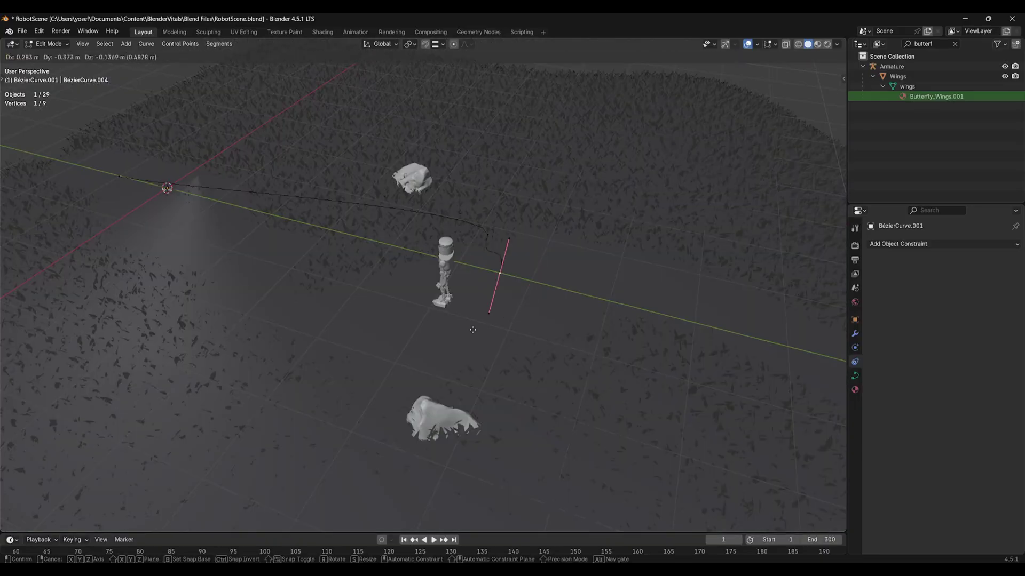
pyautogui.moveTo(416, 267); pyautogui.dragTo(534, 344, button='middle')
pyautogui.press('space')
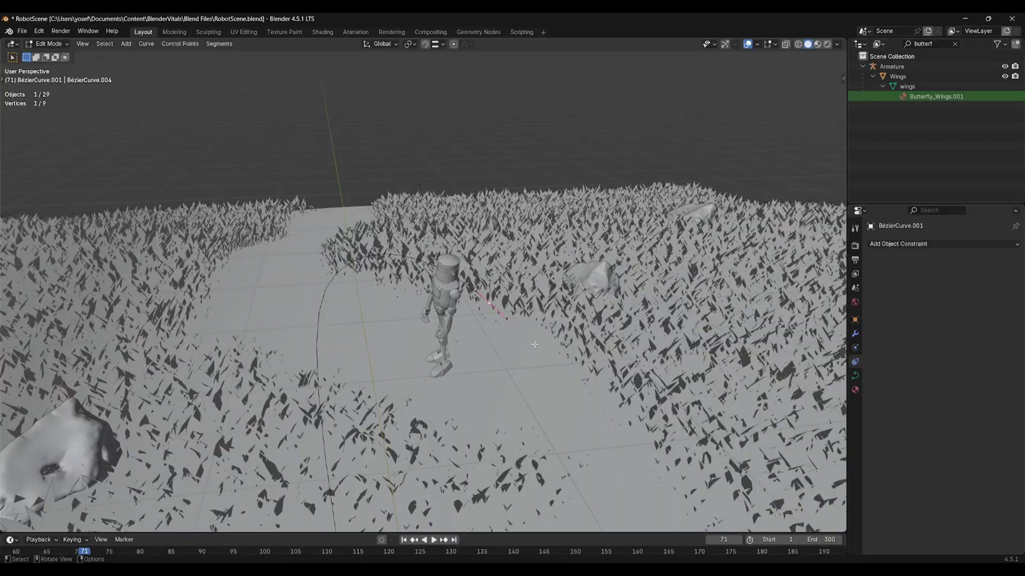
# Step: Extrude the Bézier path's end point to lengthen the butterfly's flight path
pyautogui.moveTo(427, 534); pyautogui.dragTo(427, 493)
pyautogui.moveTo(427, 320); pyautogui.dragTo(480, 299, button='middle')
pyautogui.press('e')
pyautogui.click(587, 320)
pyautogui.moveTo(587, 320); pyautogui.dragTo(791, 328, button='middle')
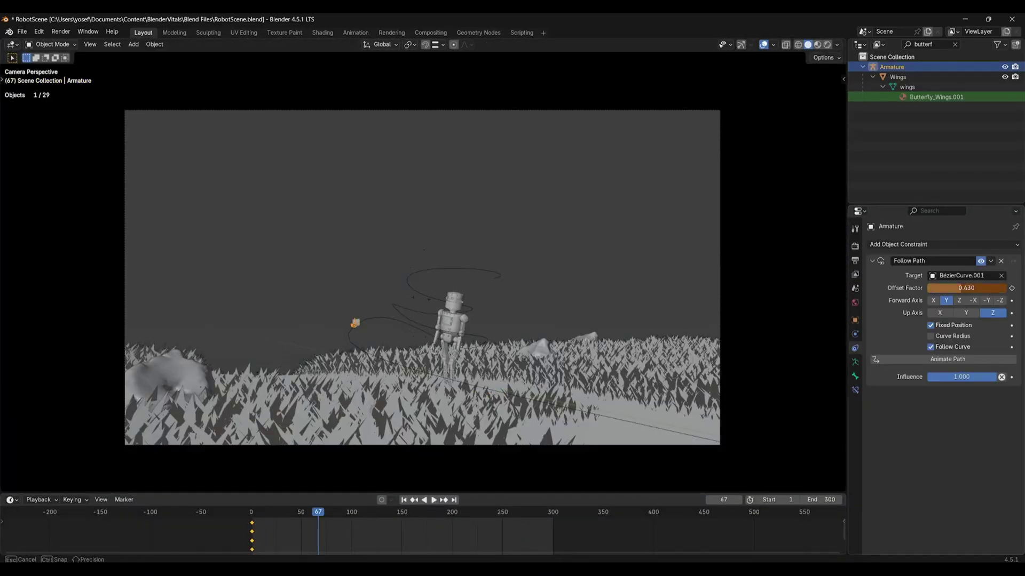
# Step: Shift the path offset keyframes to about frame 86 and change their interpolation
pyautogui.moveTo(322, 532); pyautogui.dragTo(340, 532)
pyautogui.press('space')
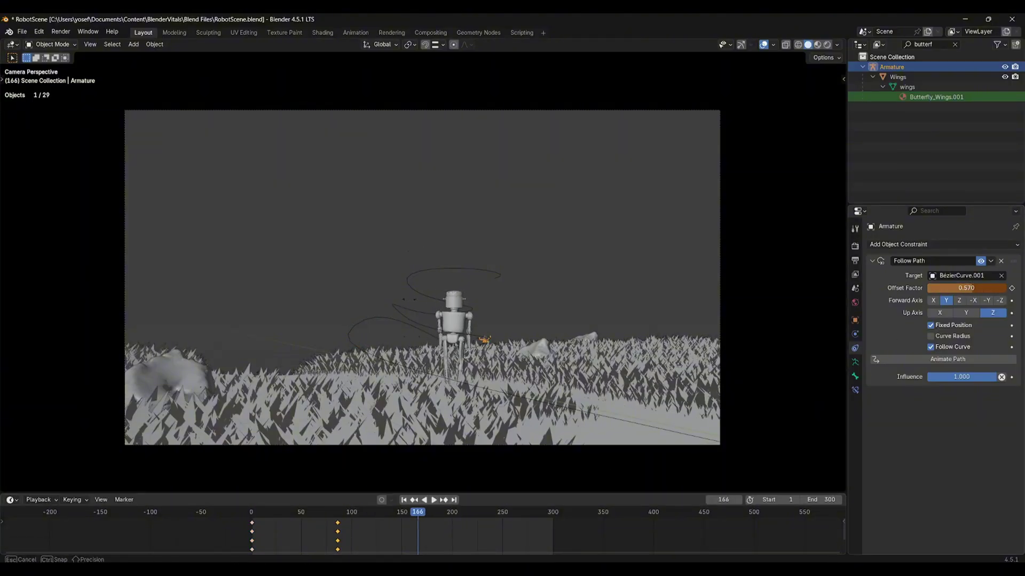
pyautogui.press('a')
pyautogui.press('t')
pyautogui.click(369, 506)
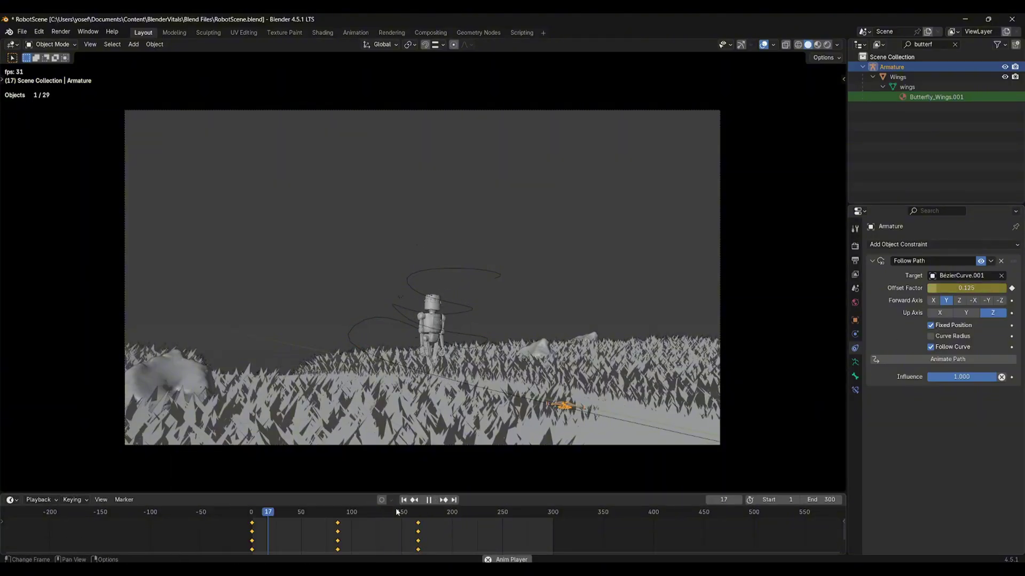
pyautogui.press('space')
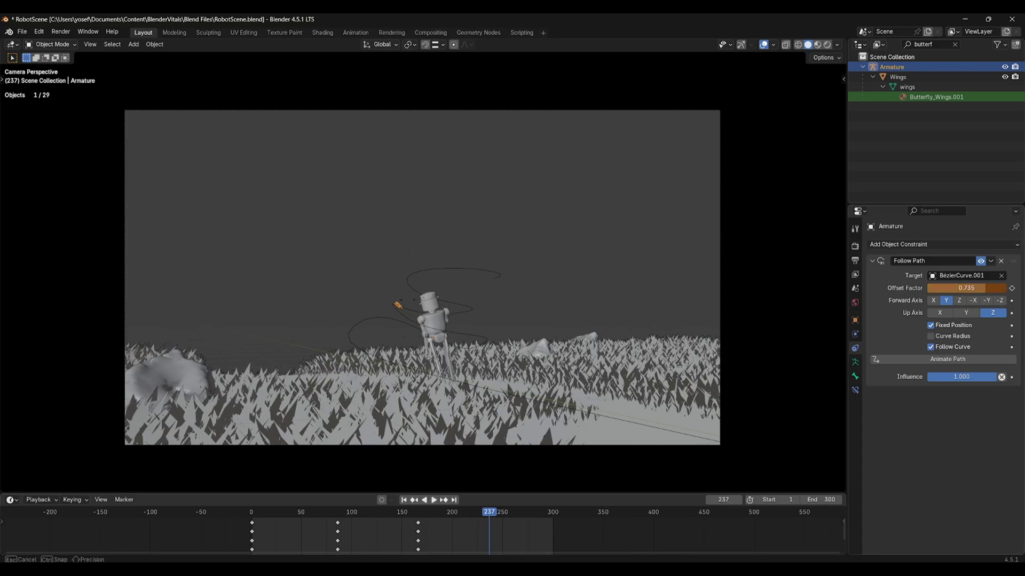
# Step: Keyframe the path offset at about frame 241 and move the frame-86 keys to frame 116
pyautogui.press('i')
pyautogui.press('g')
pyautogui.click(504, 540)
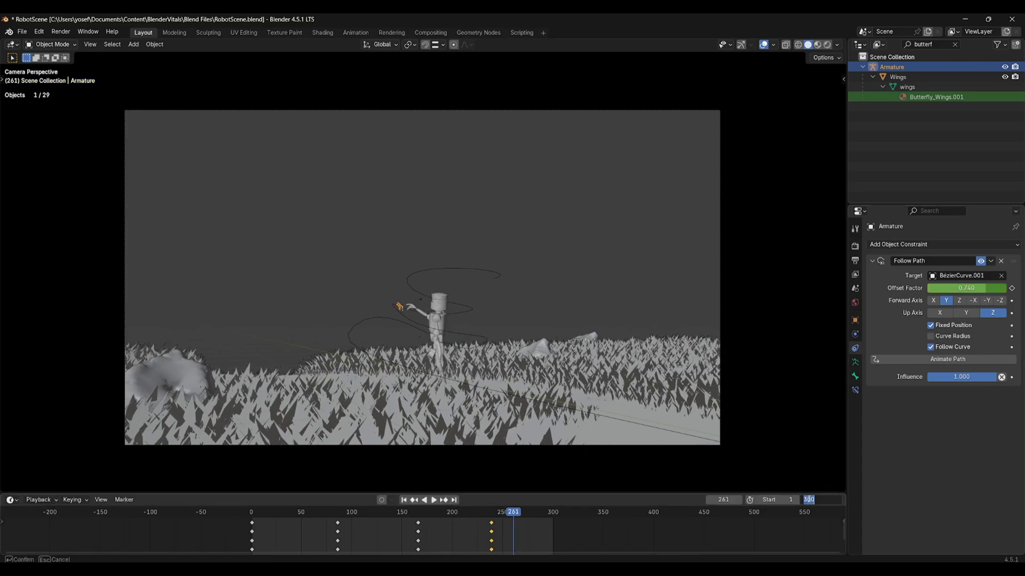
pyautogui.scroll(-4, 409, 525)
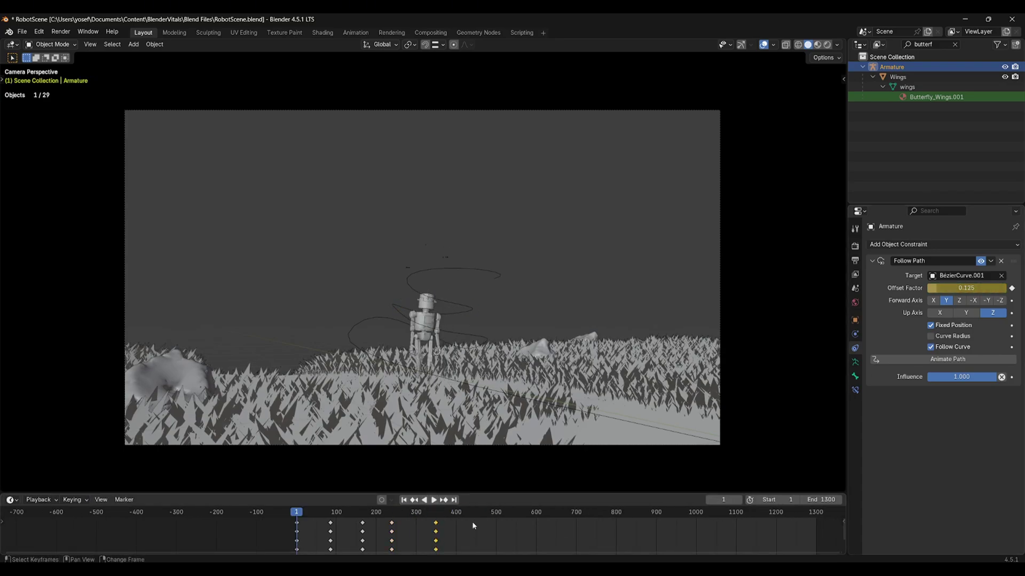
pyautogui.press('space')
pyautogui.keyDown('alt'); pyautogui.click(331, 532); pyautogui.keyUp('alt')
pyautogui.press('g')
pyautogui.click(344, 532)
pyautogui.click(324, 514)
pyautogui.press('space')
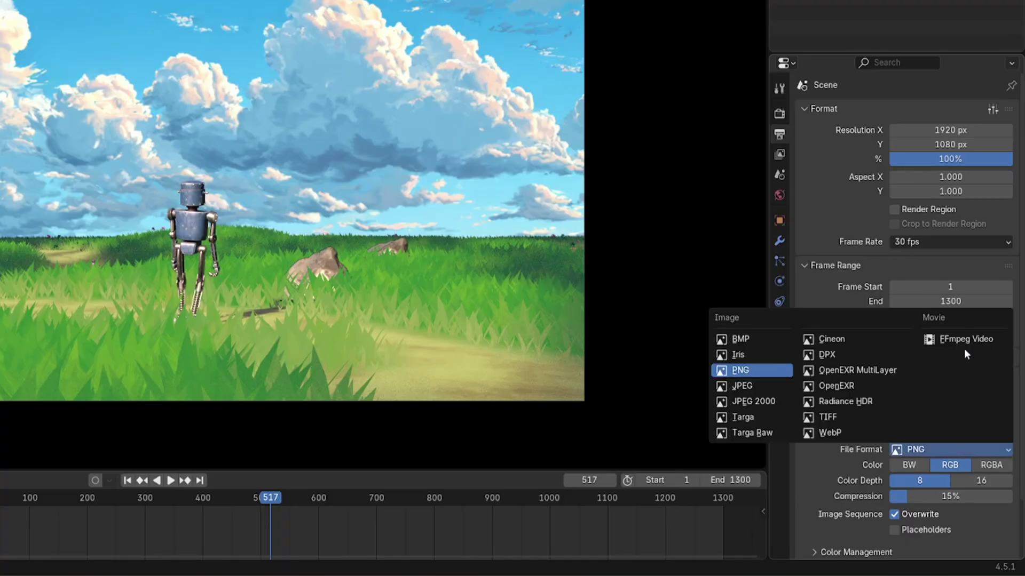
# Step: Set the output file format to FFmpeg Video
pyautogui.click(944, 338)
pyautogui.click(822, 508)
pyautogui.scroll(-5, 859, 495)
pyautogui.click(60, 29)
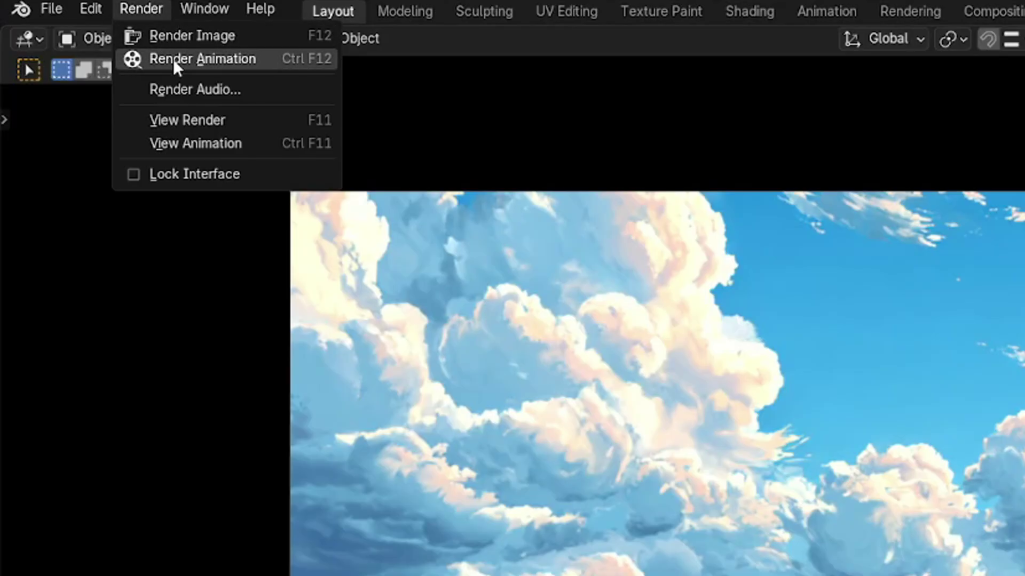